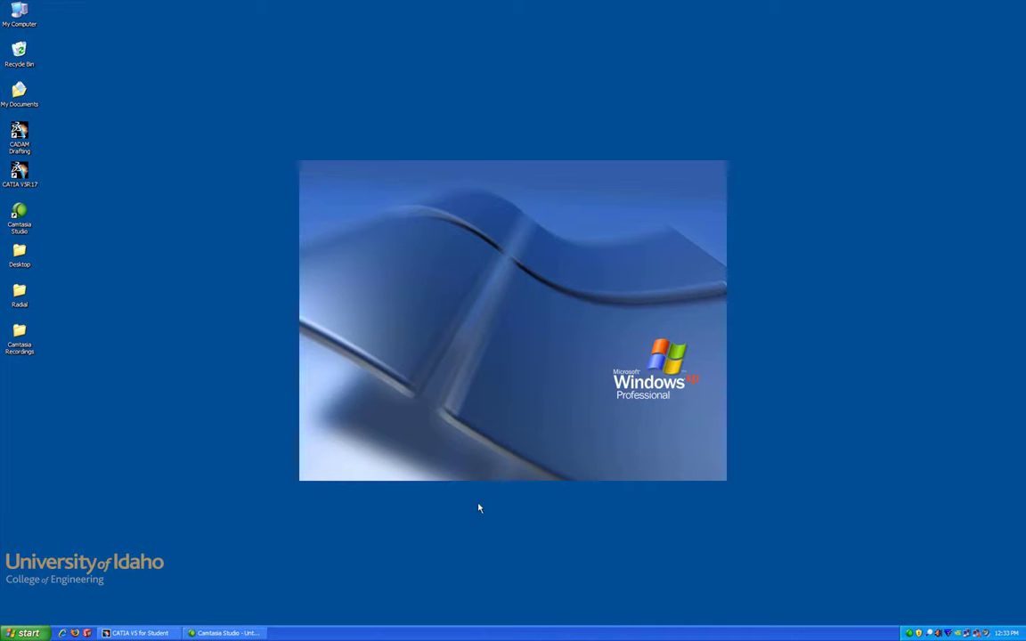
Step: Launch CATIA V5 and create a new Part Design part named Part1
left_click(153, 632)
left_click(9, 18)
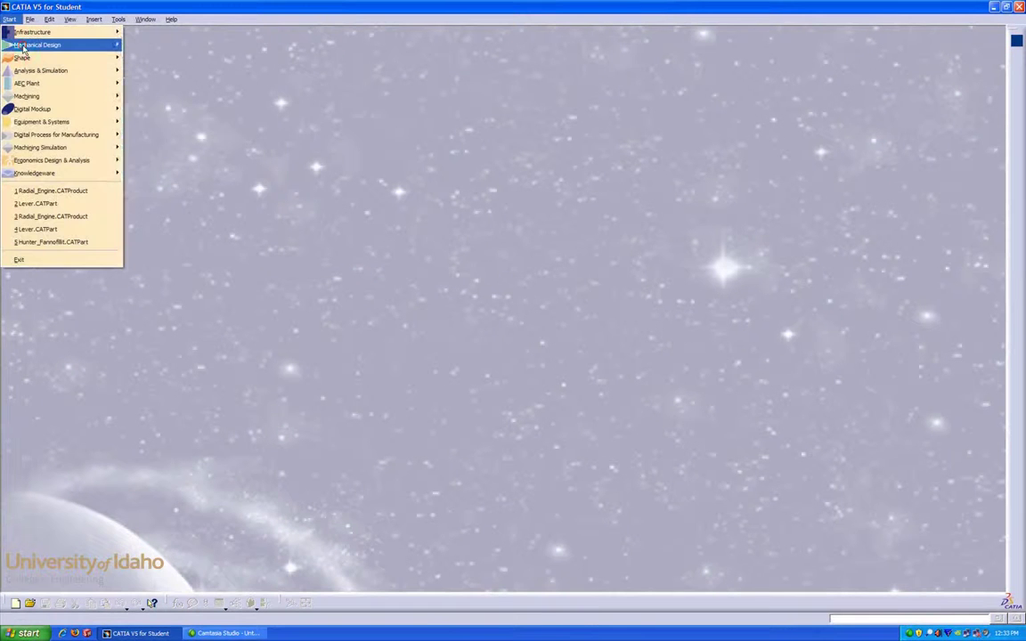
mouse_move(23, 42)
left_click(124, 43)
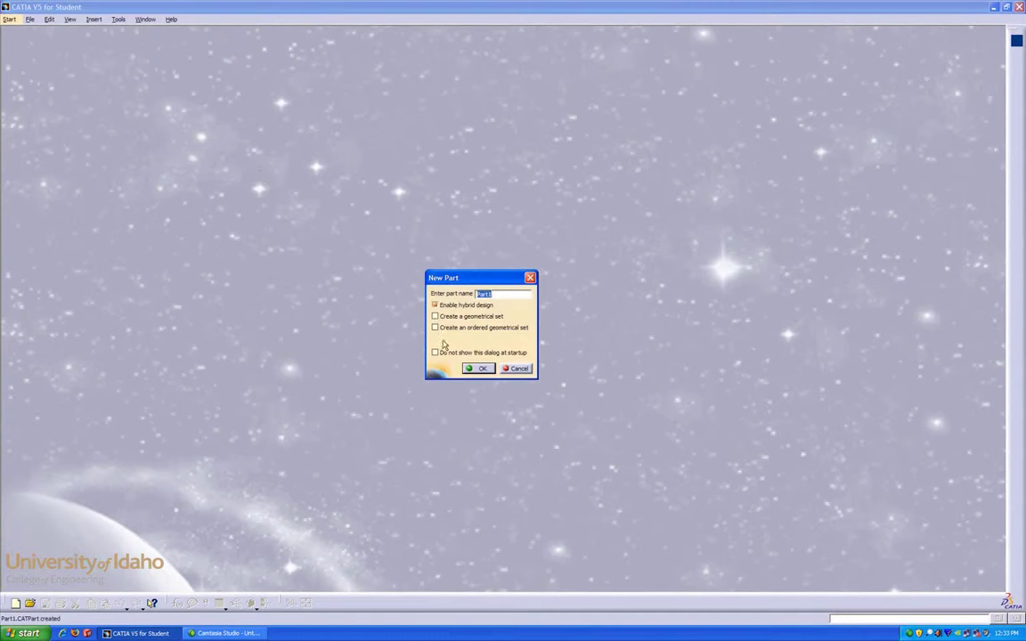
left_click(478, 371)
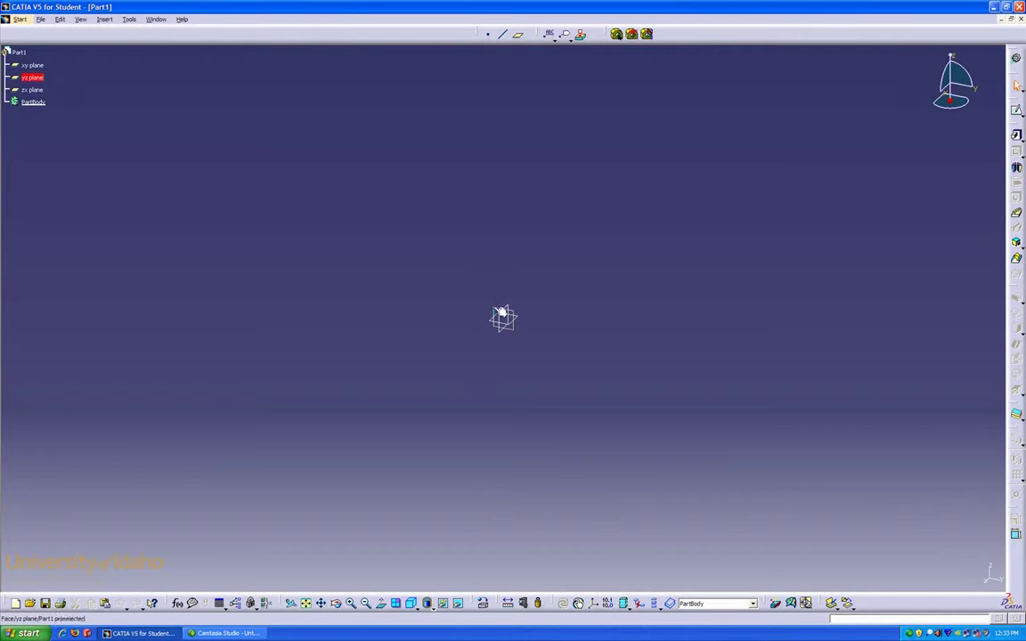
Step: On the yz plane, sketch a circle at the origin with diameter 20
left_click(1017, 109)
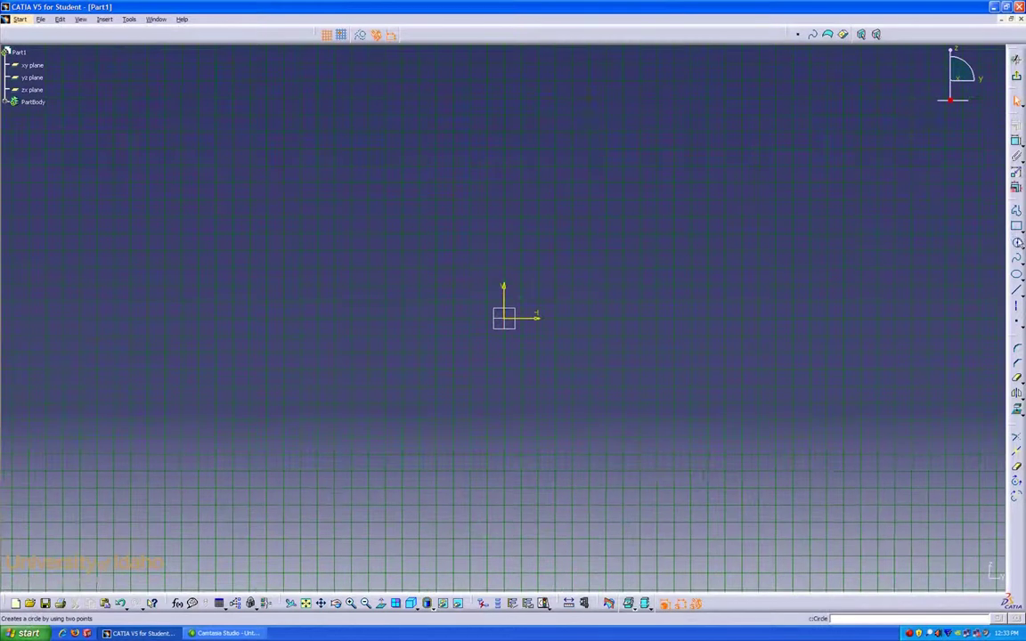
left_click(1016, 242)
left_click(509, 319)
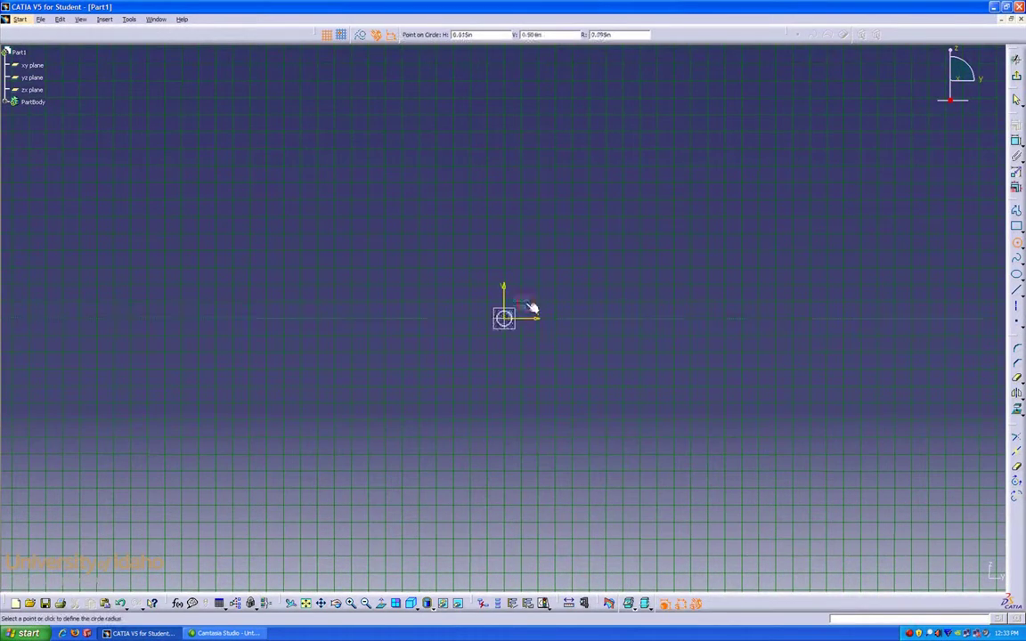
left_click(723, 203)
left_click(1017, 172)
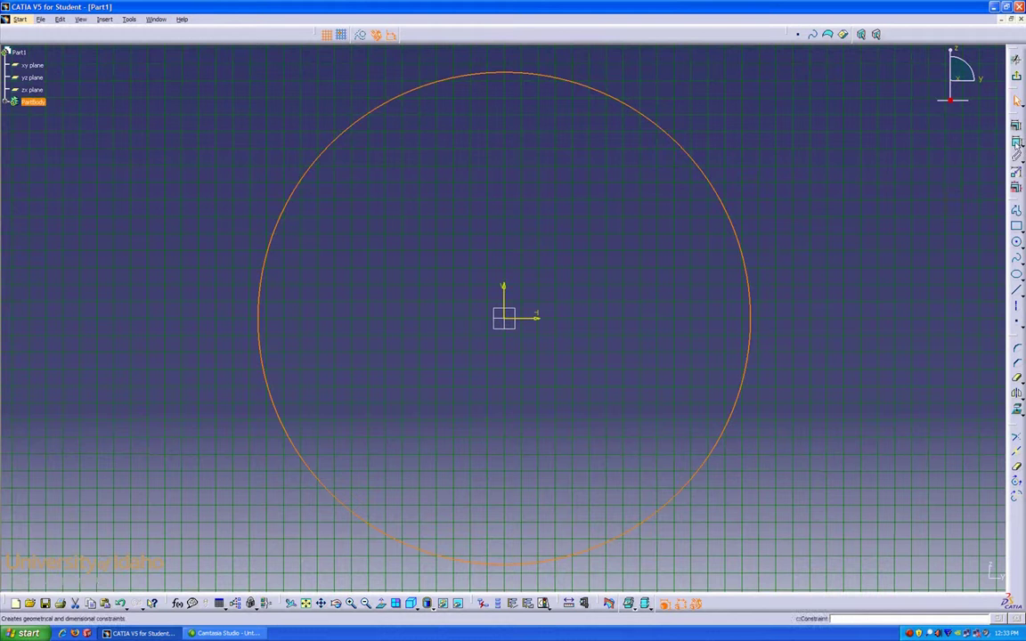
left_click(750, 314)
double_click(847, 182)
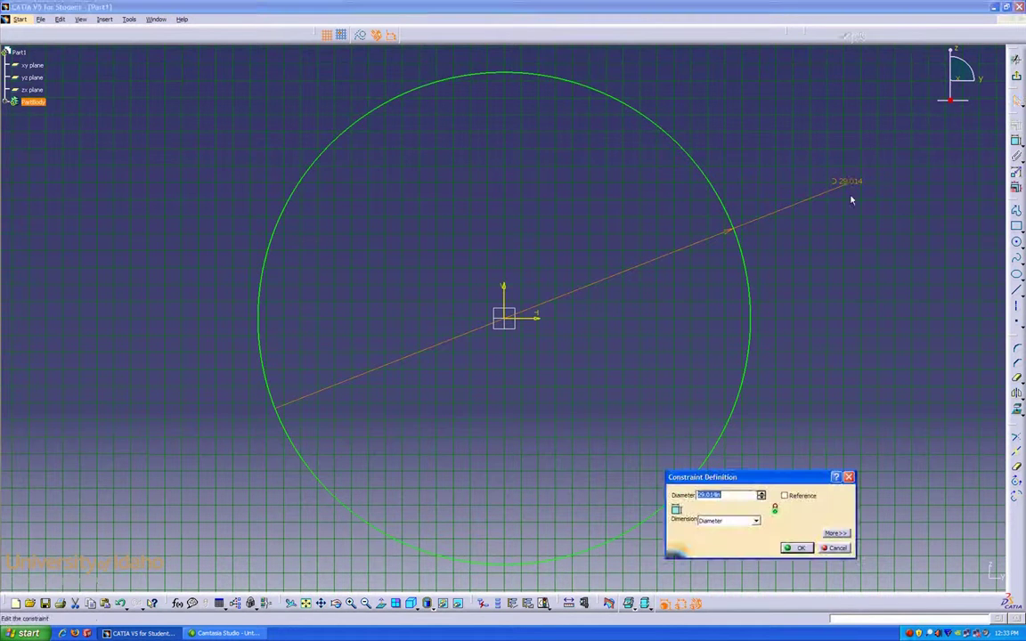
key("Return")
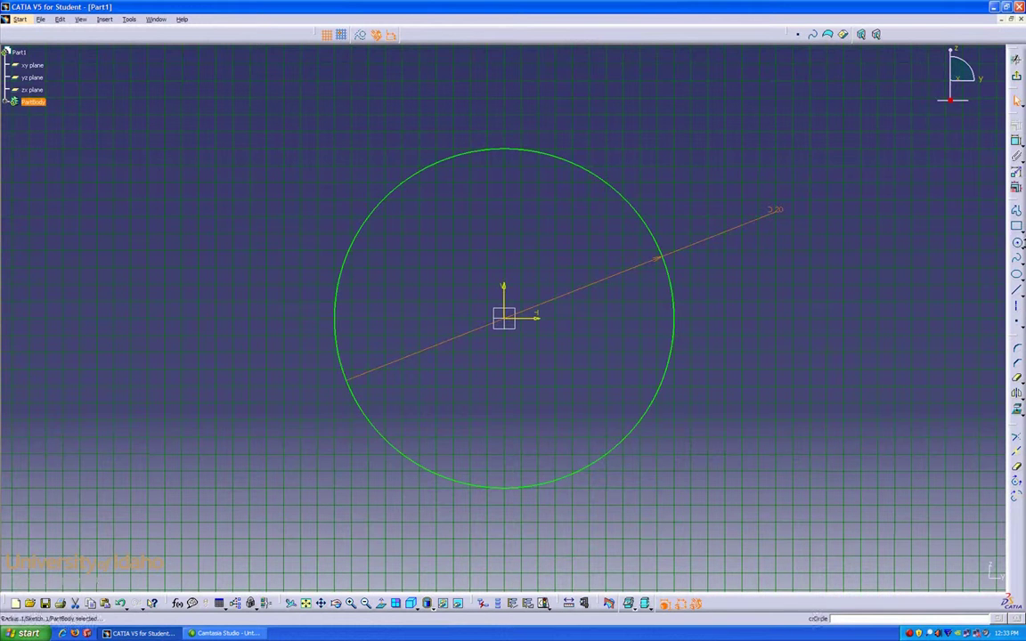
Step: Add a concentric circle of diameter 1 for the centre hole
left_click(1016, 243)
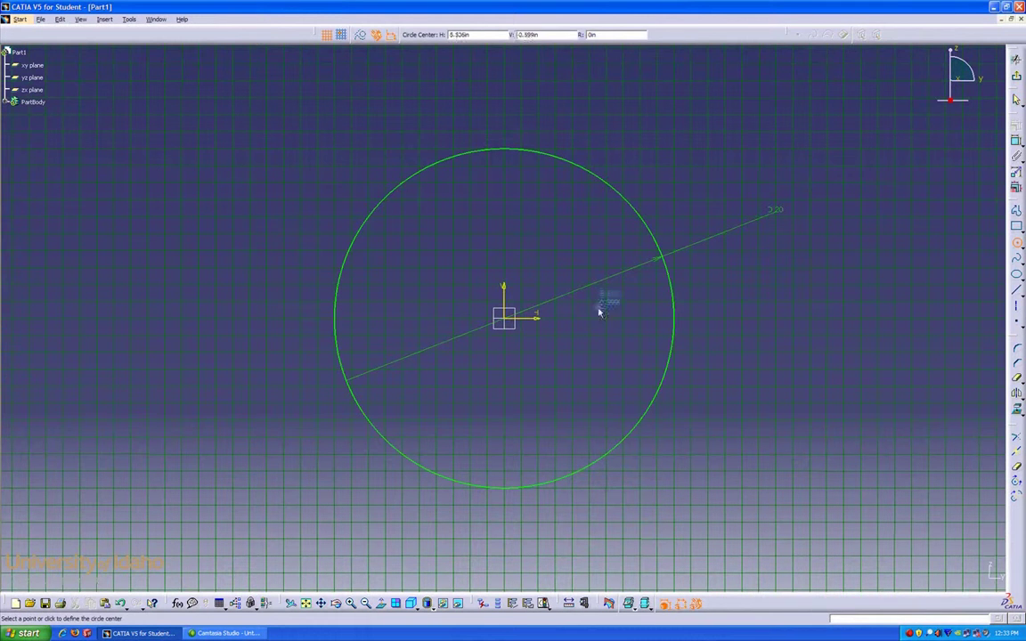
left_click(504, 317)
left_click(497, 330)
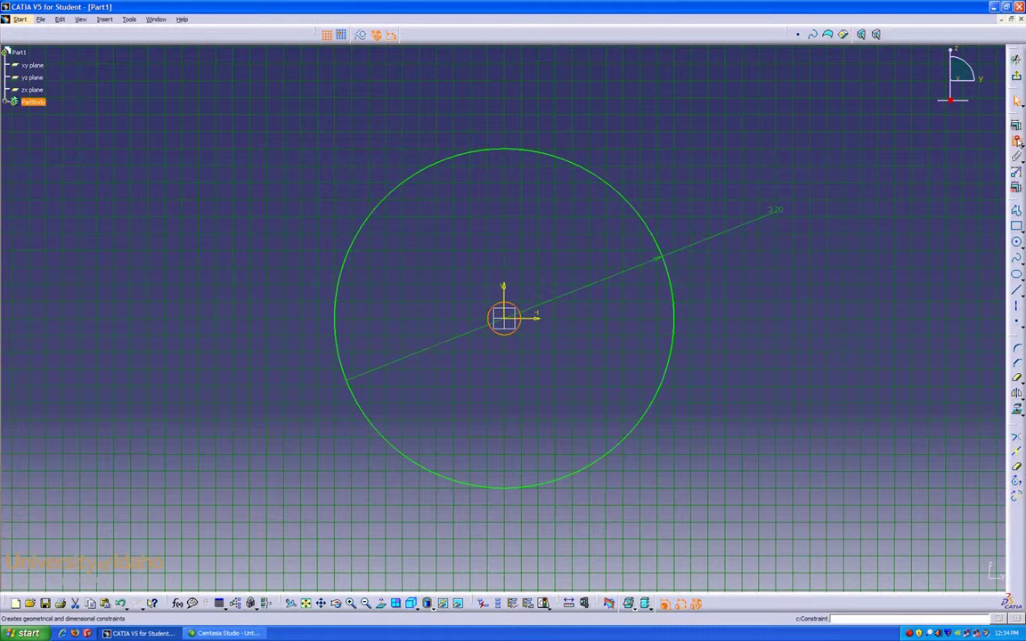
double_click(824, 283)
type("1.5")
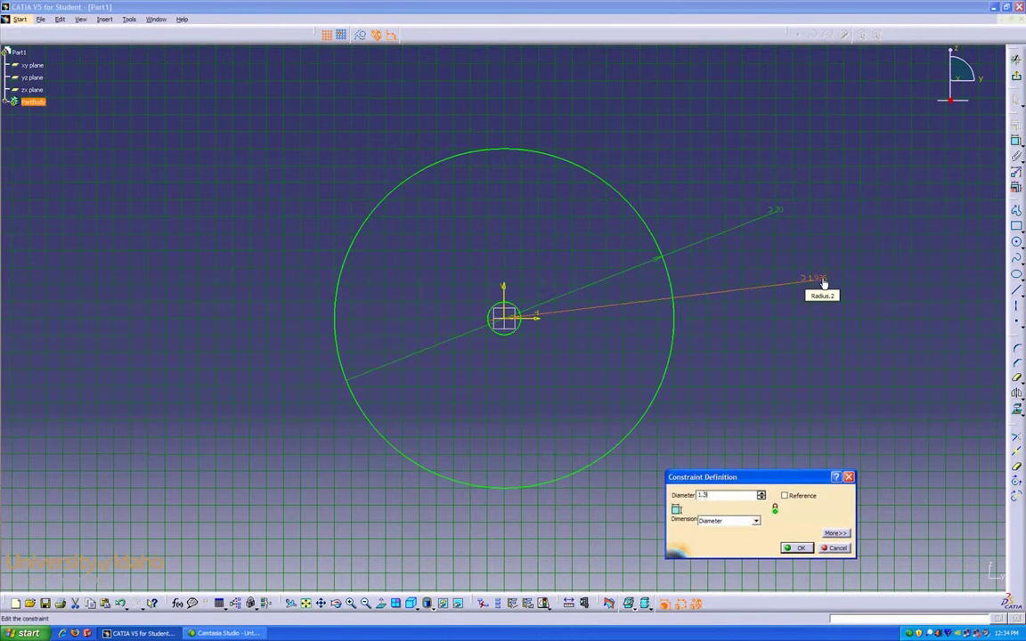
key("Return")
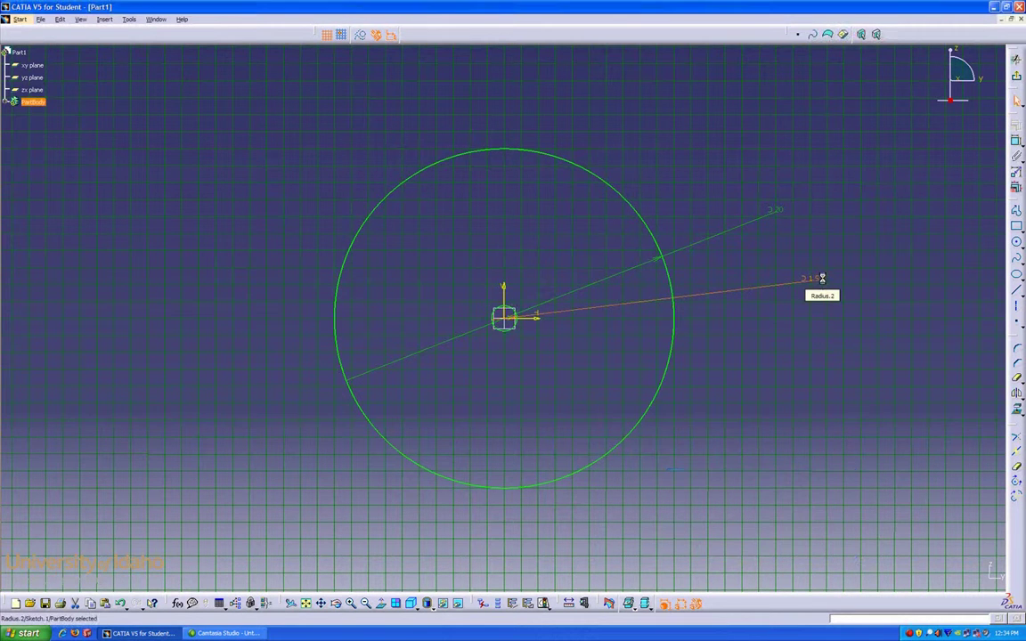
Step: Exit the sketch and pad it 10 deep into a solid disc
left_click(1017, 79)
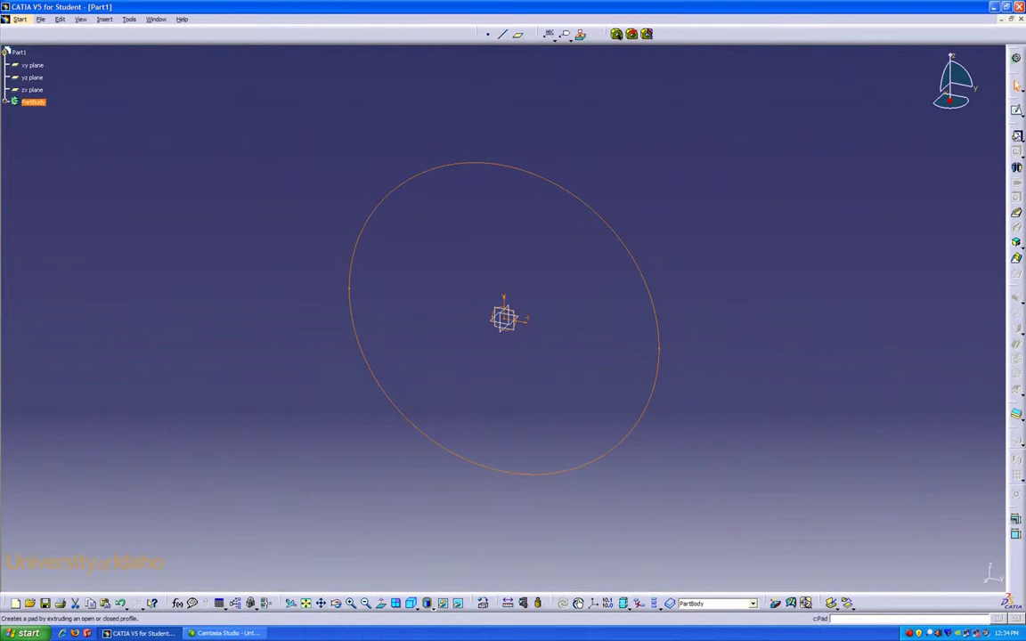
left_click(1016, 135)
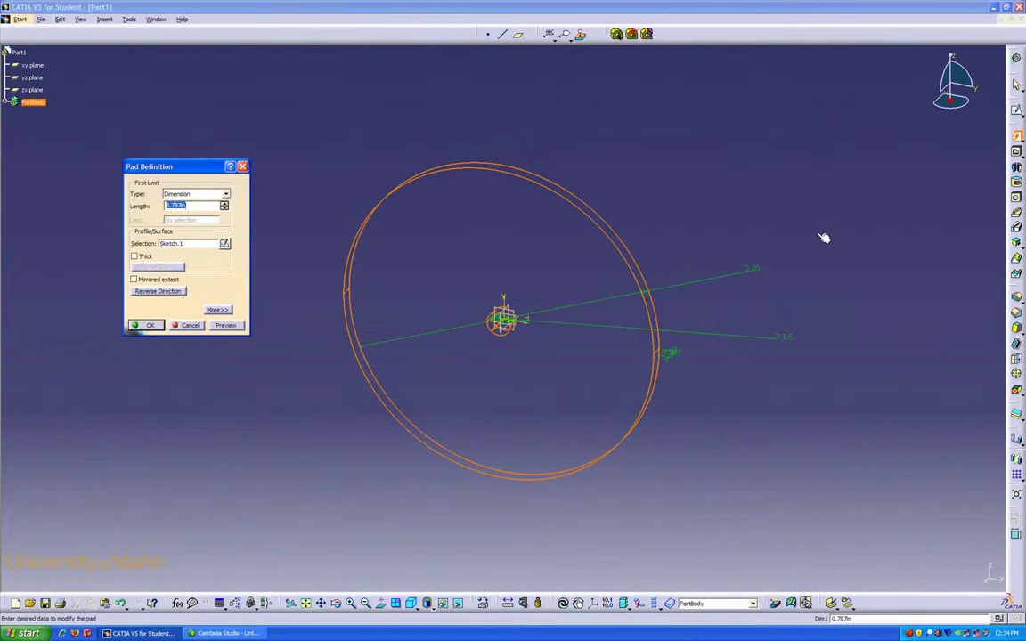
type("10")
key("Return")
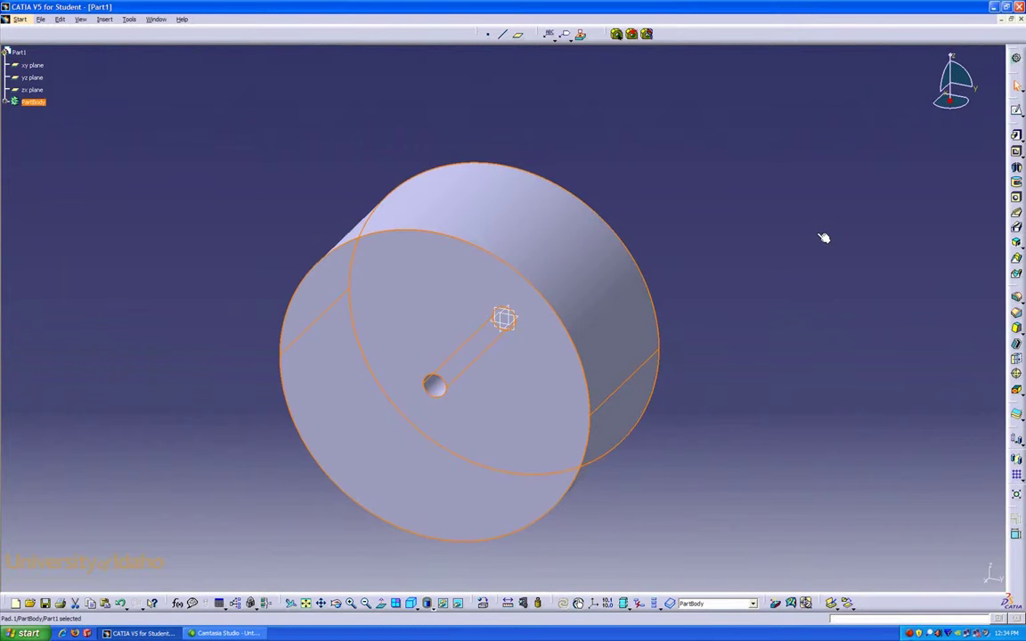
Step: Start a sketch on the disc's front face with a circle above the centre hole
left_click(842, 173)
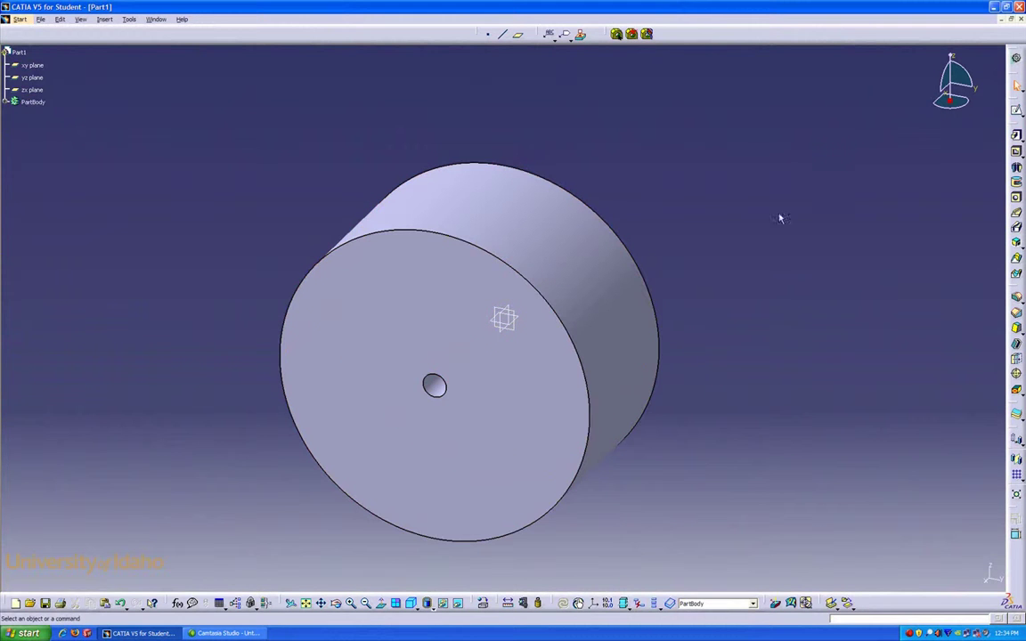
left_click(428, 306)
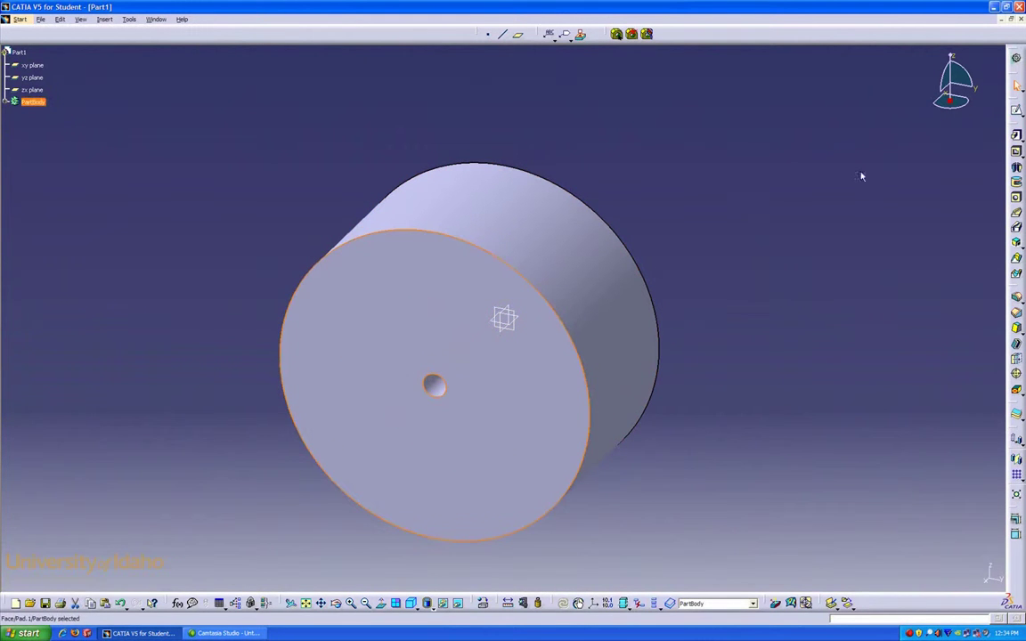
left_click(1016, 114)
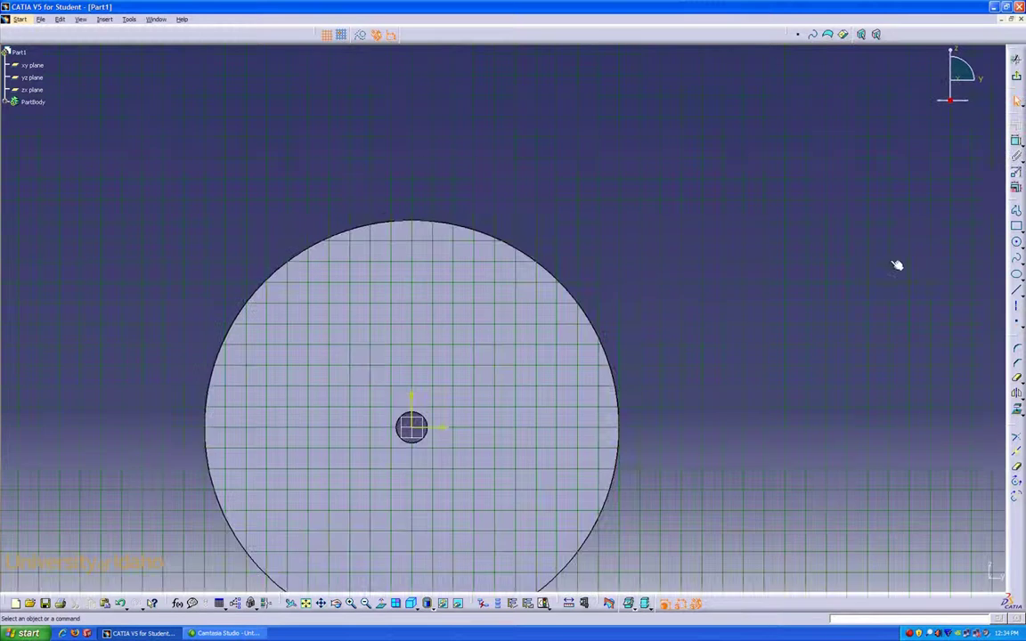
left_click(1016, 243)
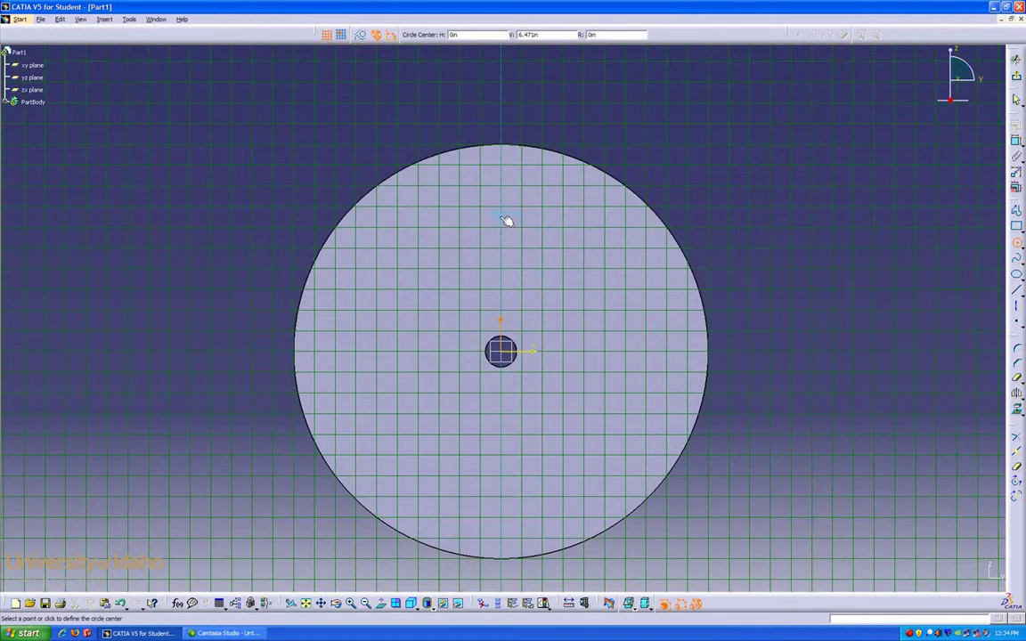
left_click(504, 214)
left_click(533, 184)
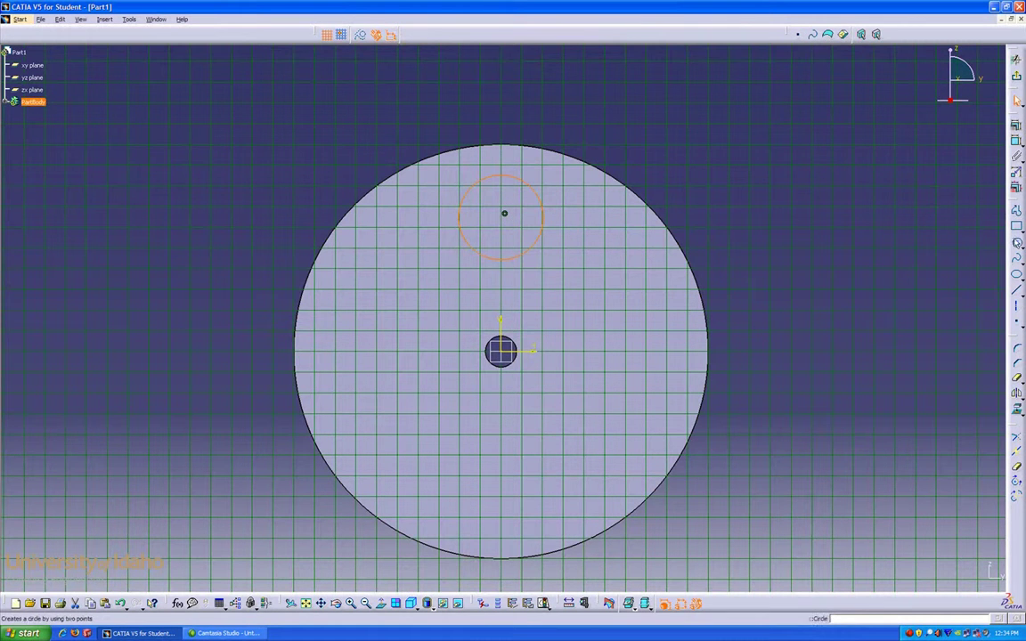
Step: Add a point below the circle and set the circle's diameter to 3.6
left_click(504, 298)
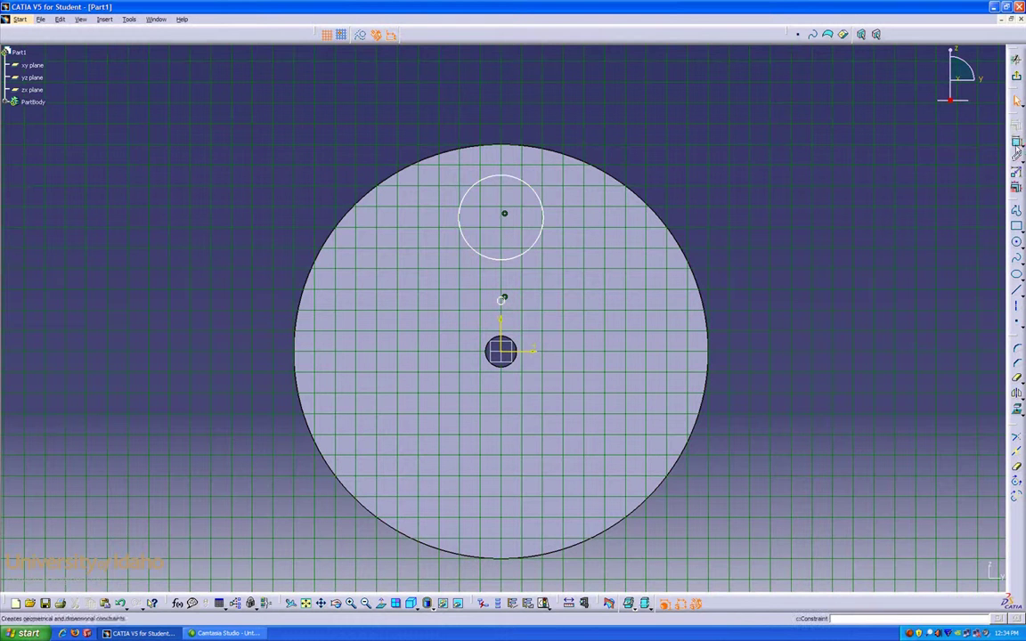
left_click(1018, 149)
left_click(538, 194)
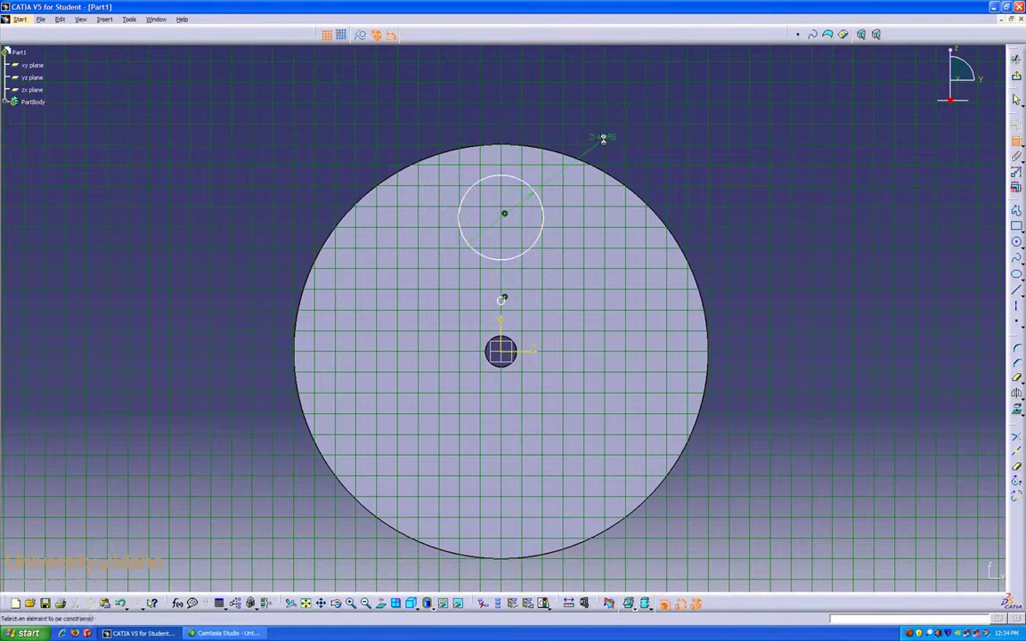
double_click(607, 139)
key("Return")
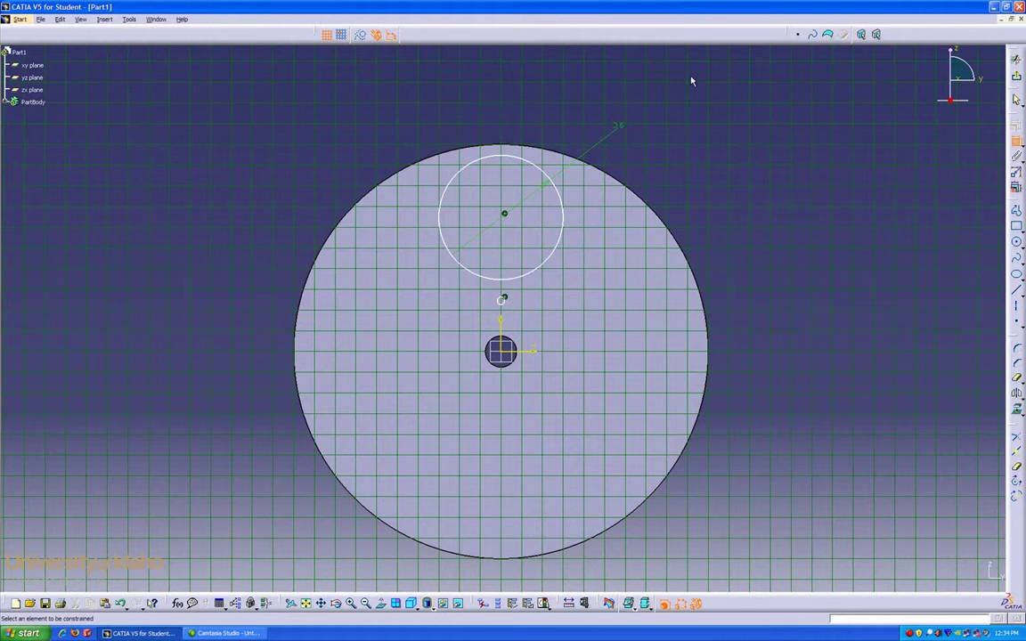
Step: Dimension the circle centre's vertical distance from the origin as 5.125
left_click(504, 215)
left_click(530, 353)
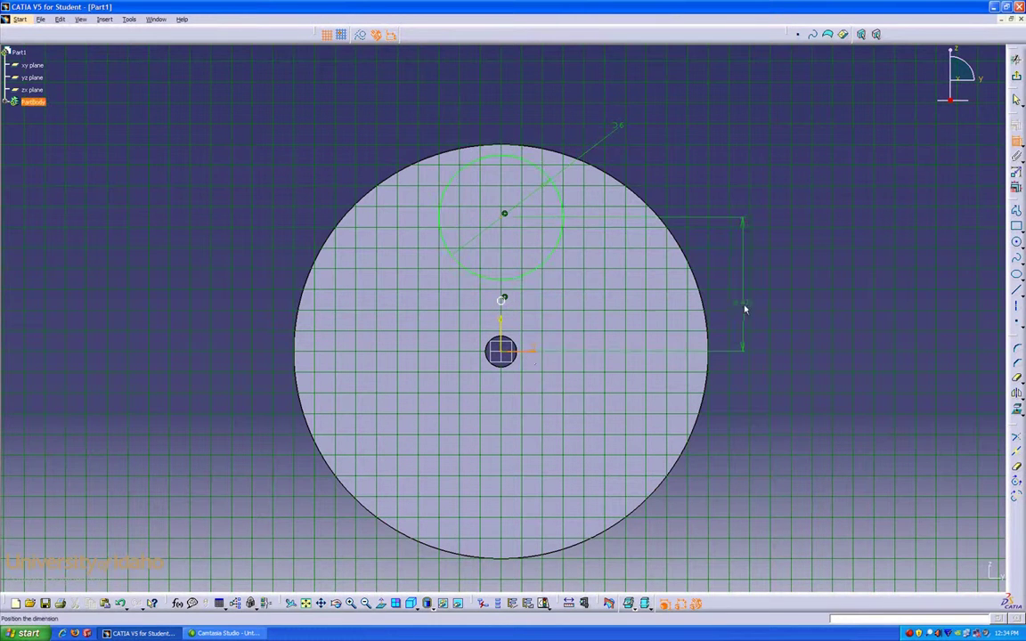
double_click(747, 291)
type("5.125")
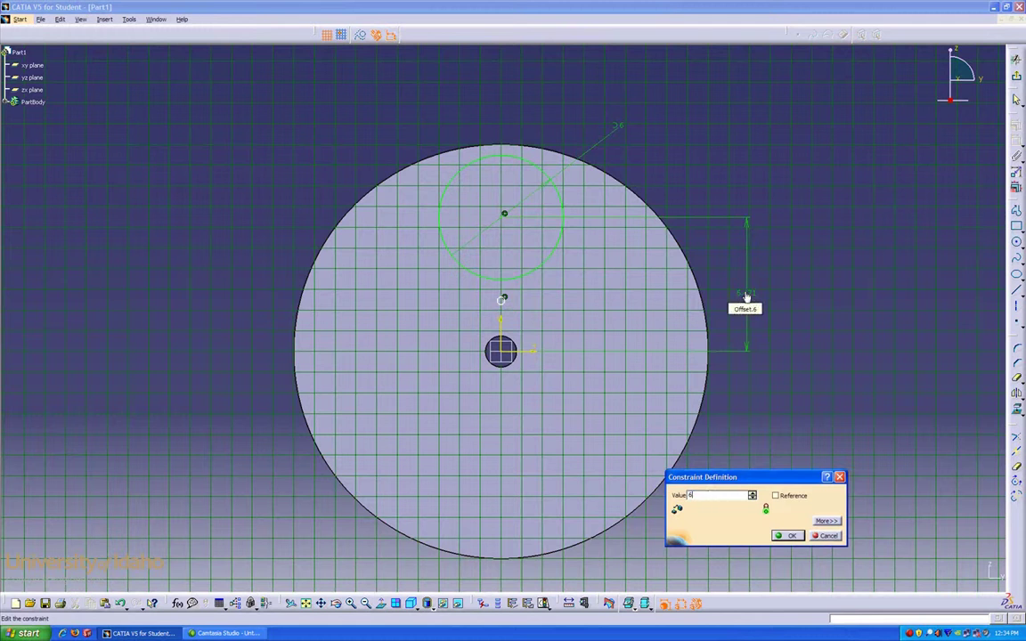
key("Return")
double_click(540, 308)
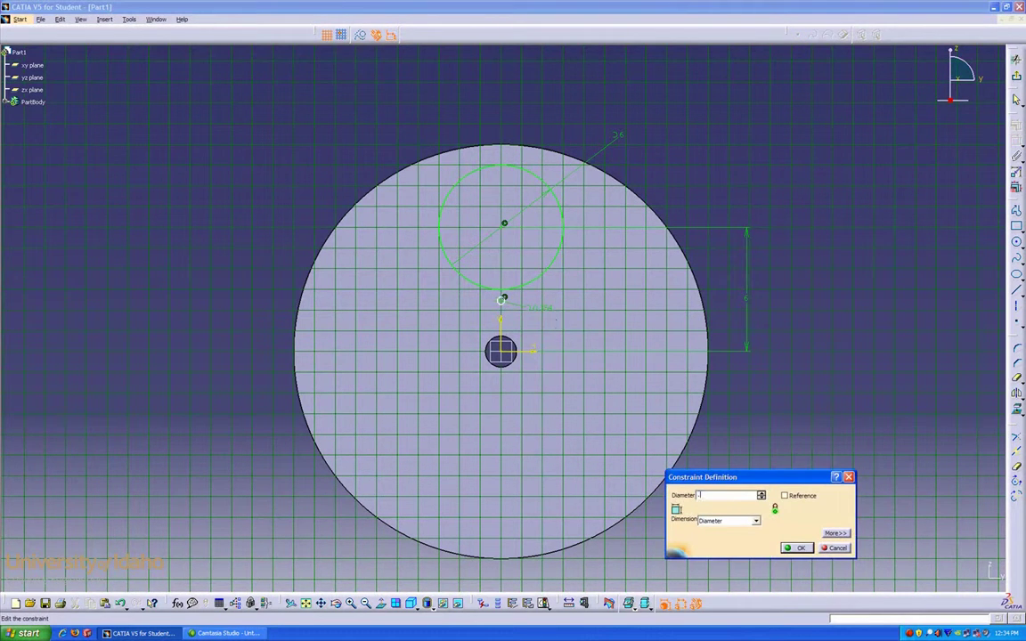
key("Return")
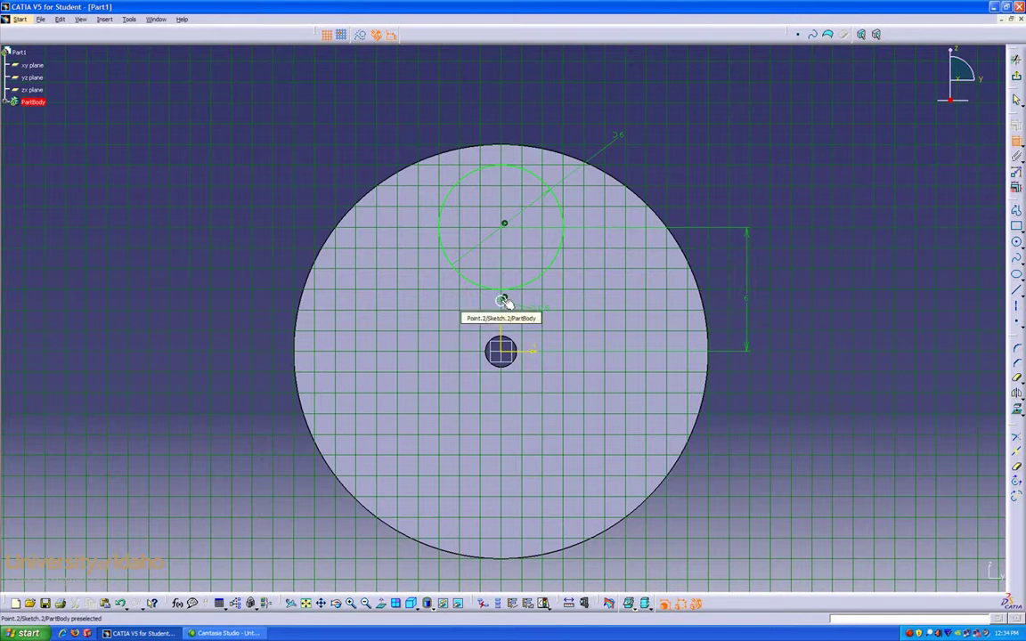
Step: Add an offset dimension between the added point and the hole centre
left_click(501, 301)
left_click(519, 350)
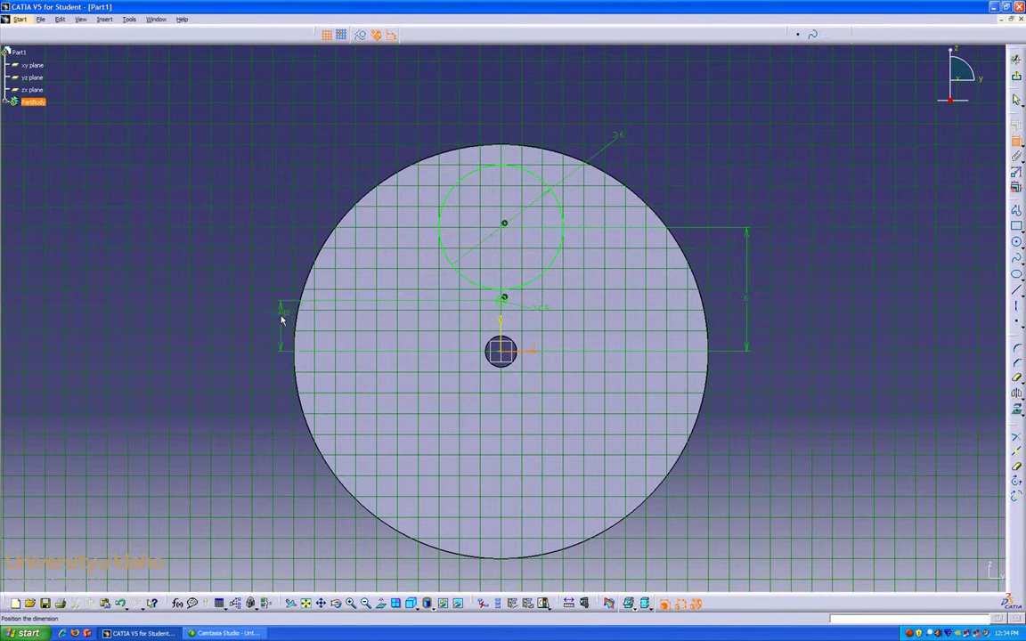
left_click(282, 320)
double_click(282, 322)
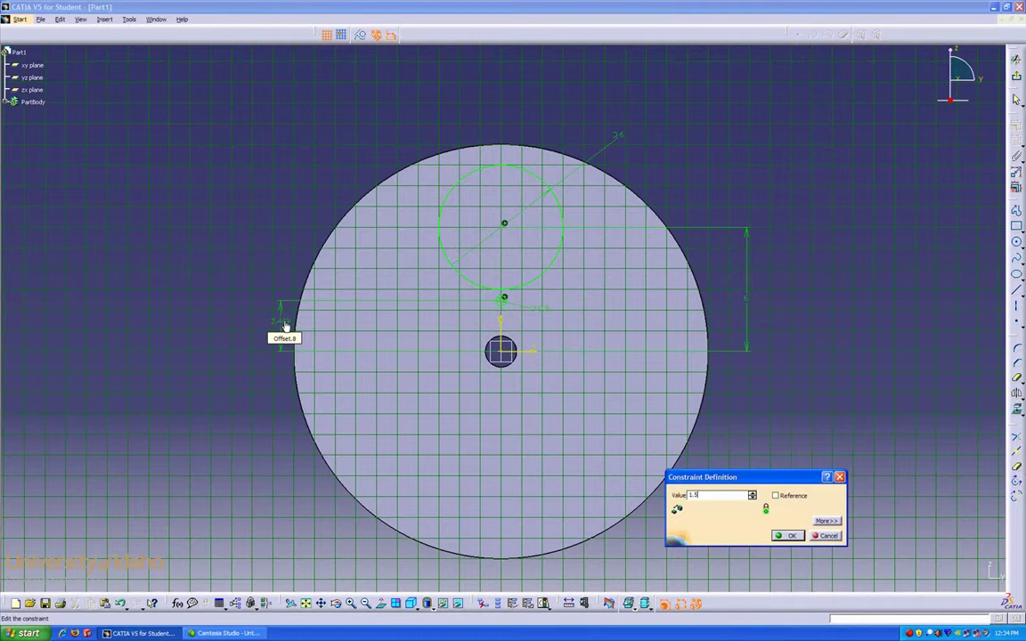
key("Return")
Step: Exit the sketch and pocket the circle Up to last through the disc
left_click(1013, 77)
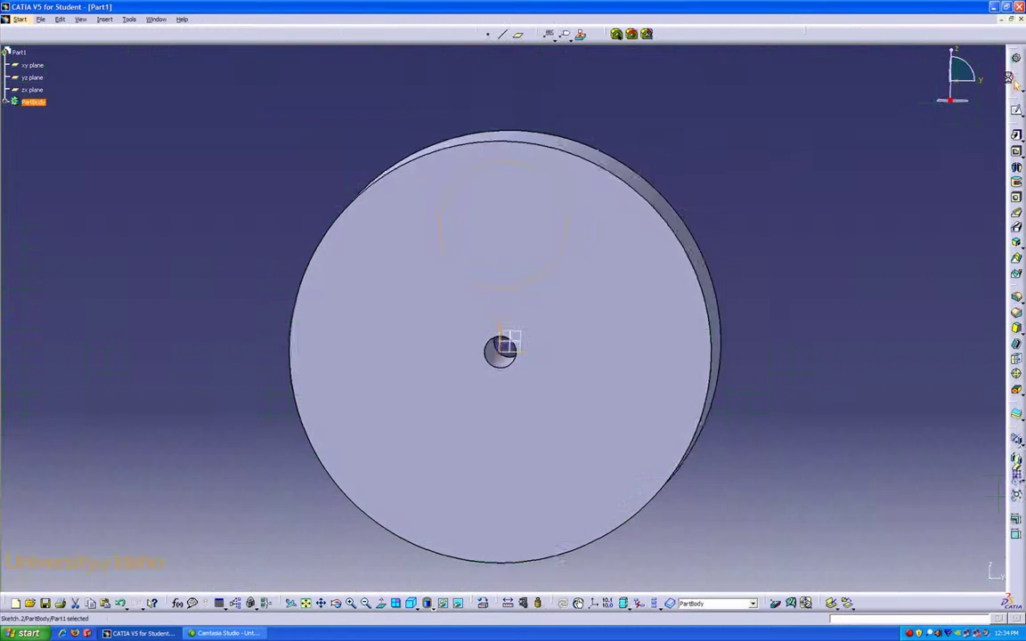
left_click(1016, 152)
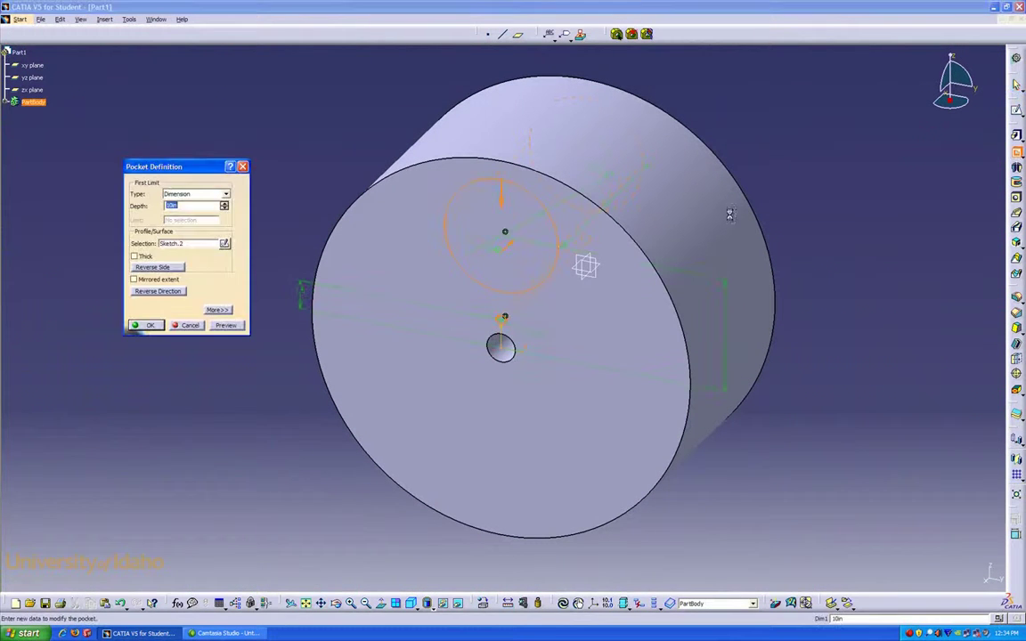
left_click(225, 194)
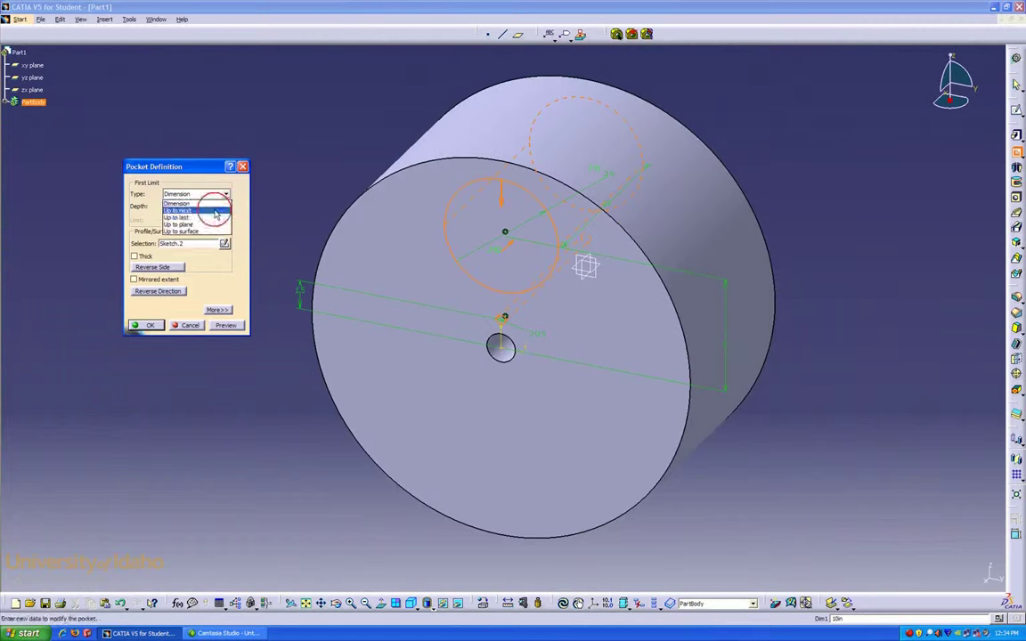
left_click(192, 221)
left_click(149, 325)
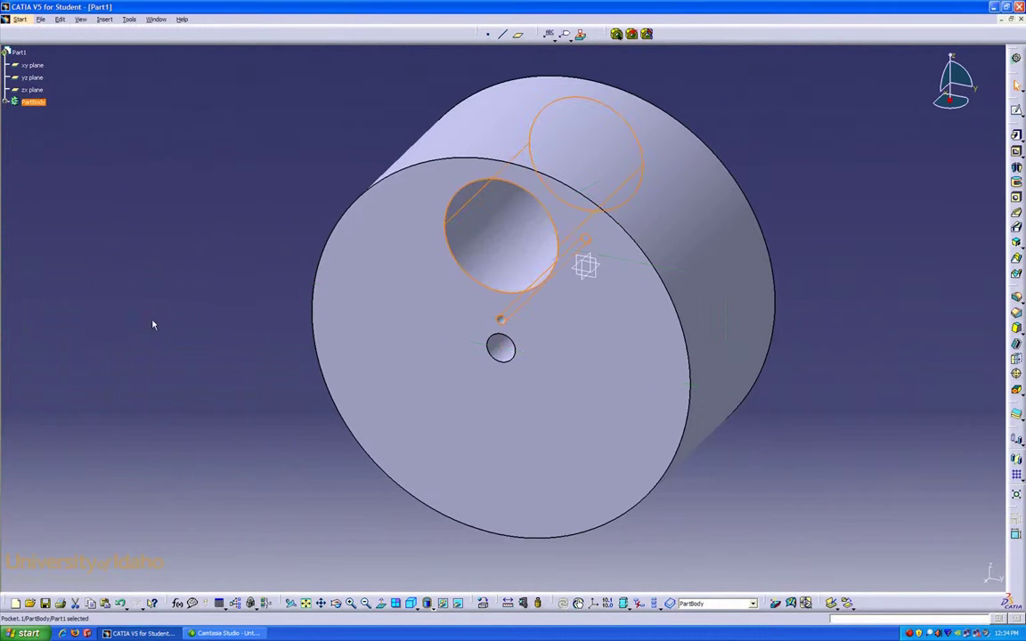
Step: Expand PartBody in the tree and select Pocket.1 for patterning
middle_click_drag(429, 323, 461, 178)
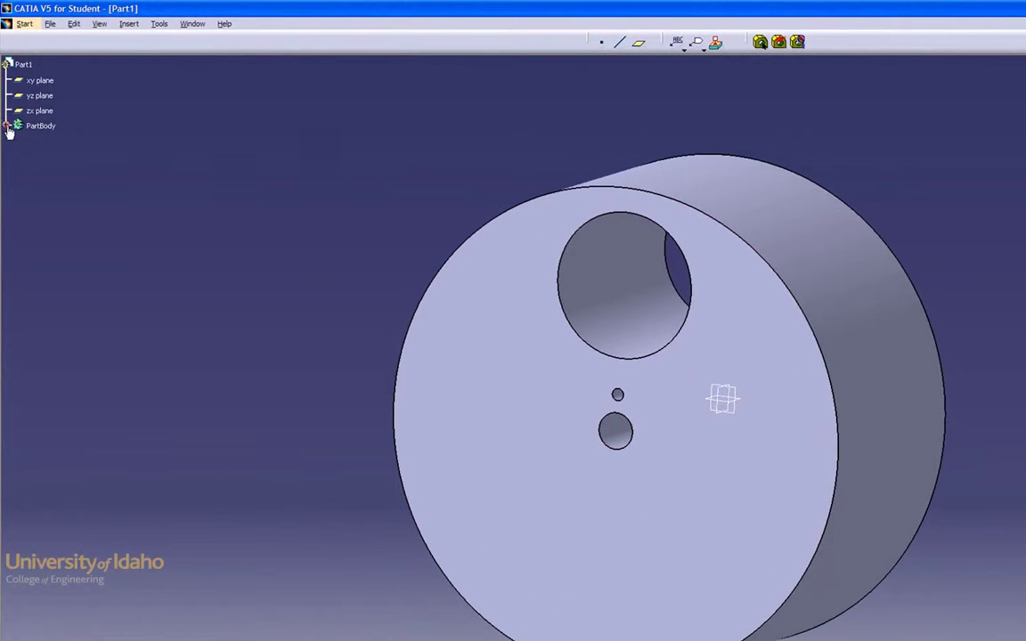
left_click(7, 126)
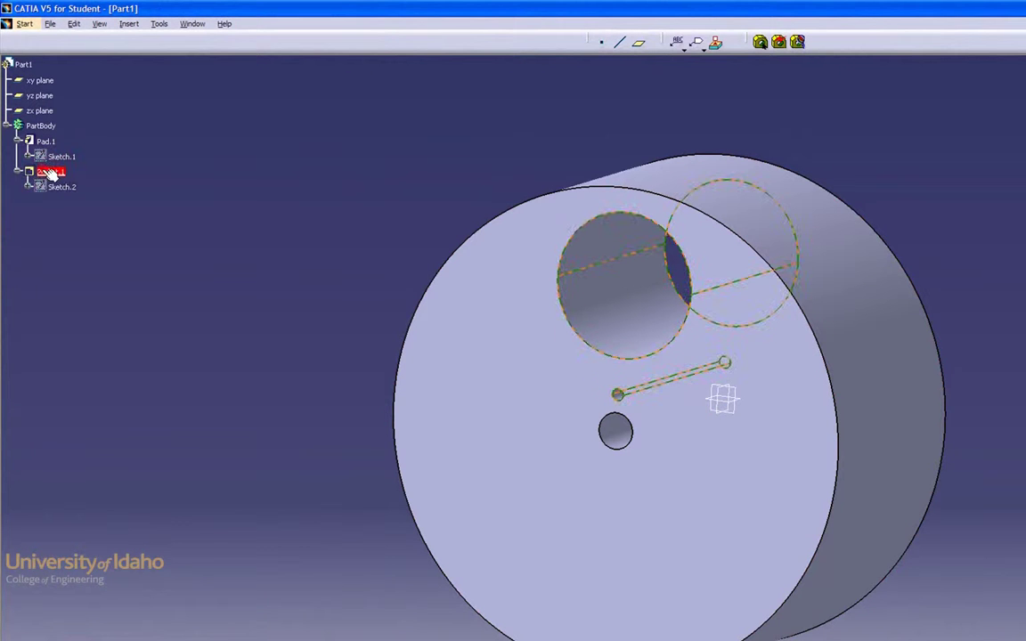
left_click(51, 172)
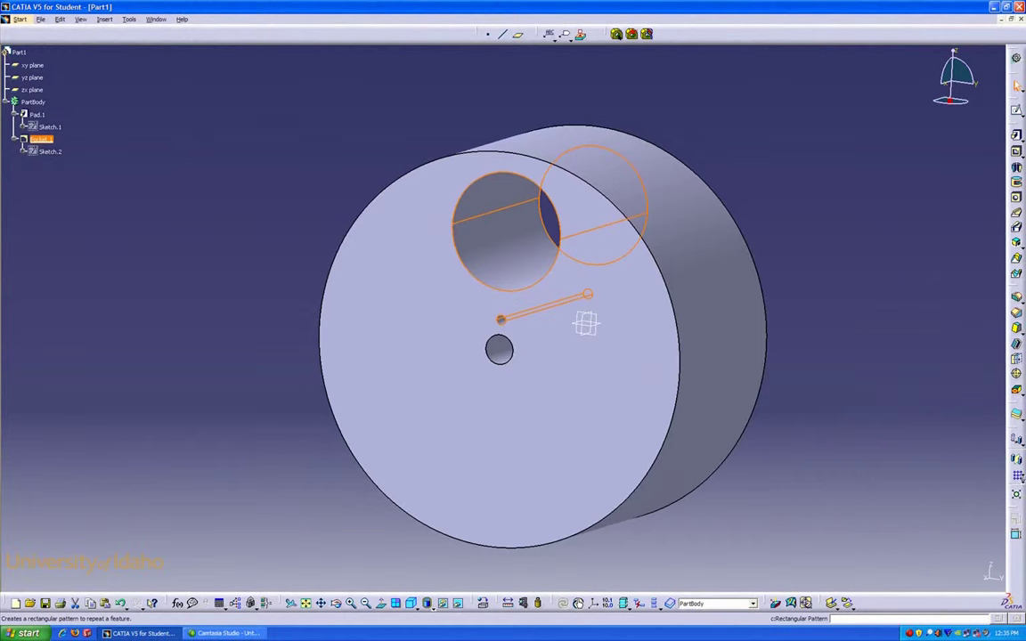
left_click(1021, 479)
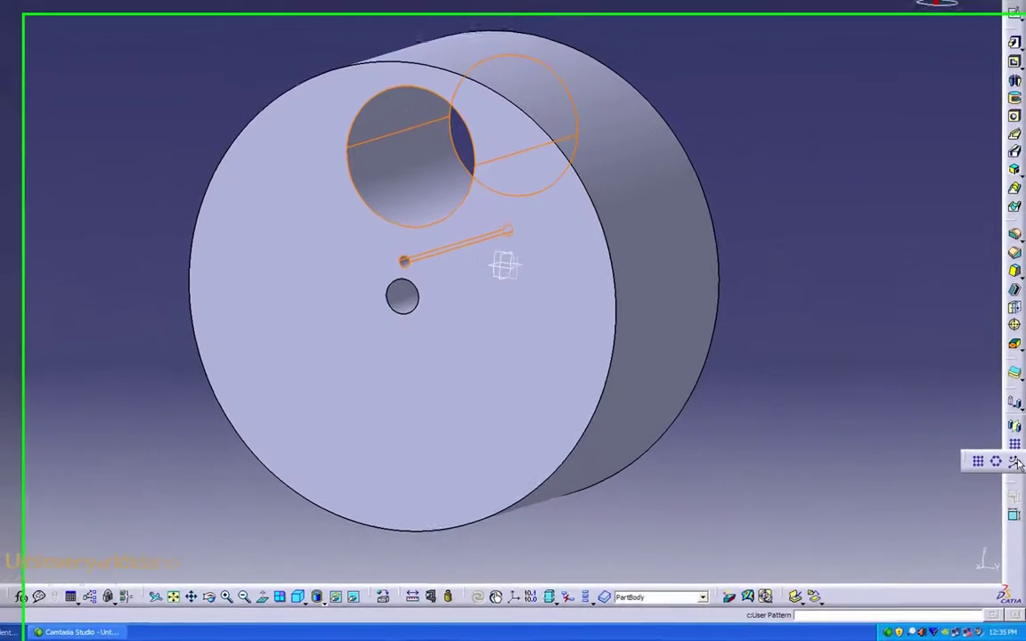
Step: Circular-pattern Pocket.1 with 5 instances at 72deg spacing about the X Axis
left_click(996, 460)
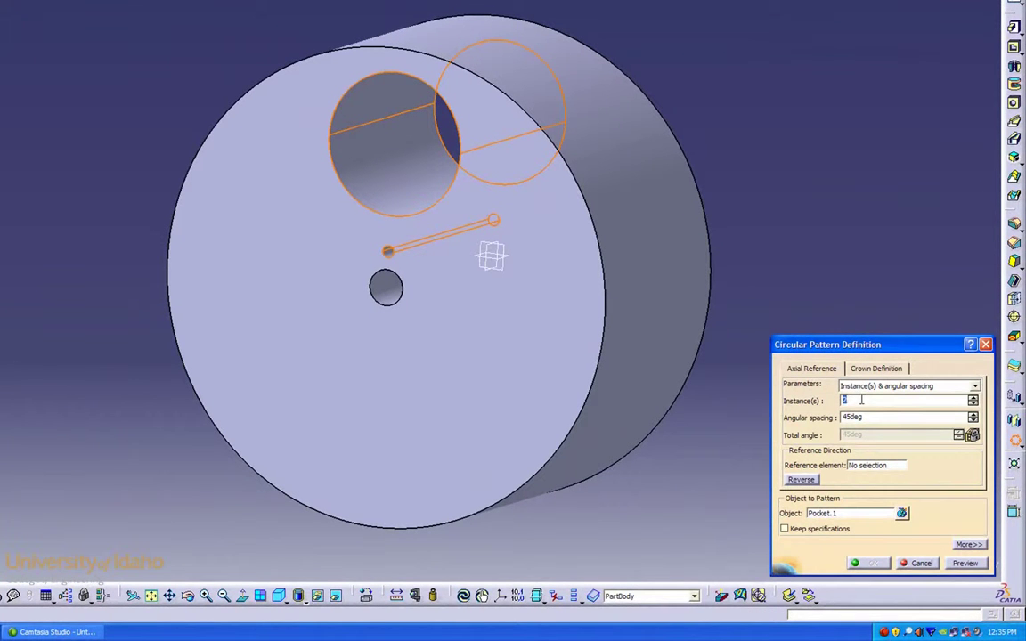
double_click(861, 399)
left_click_drag(875, 417, 837, 424)
right_click(870, 468)
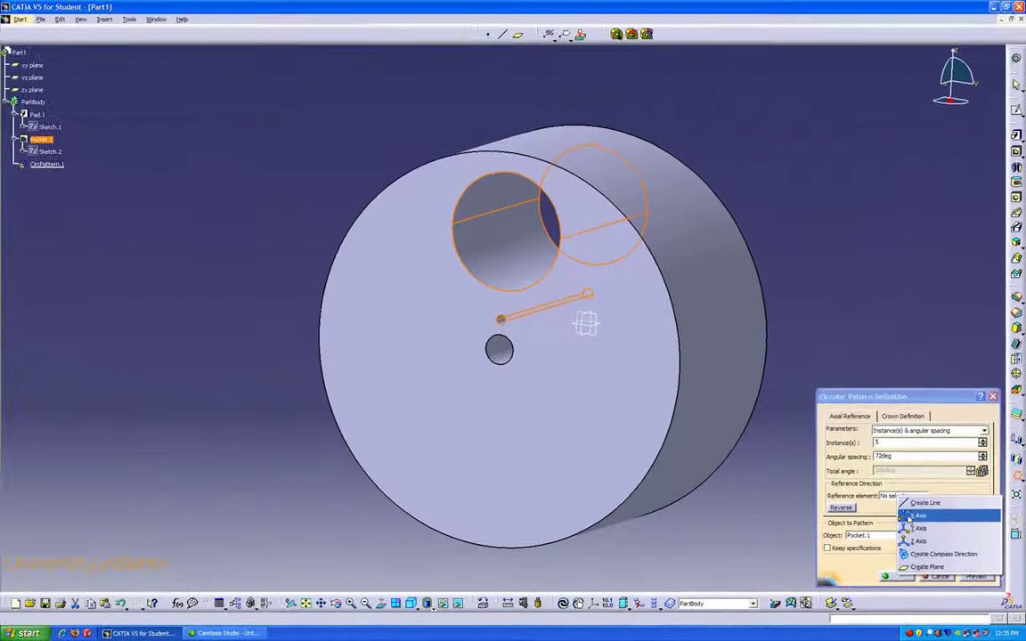
left_click(901, 504)
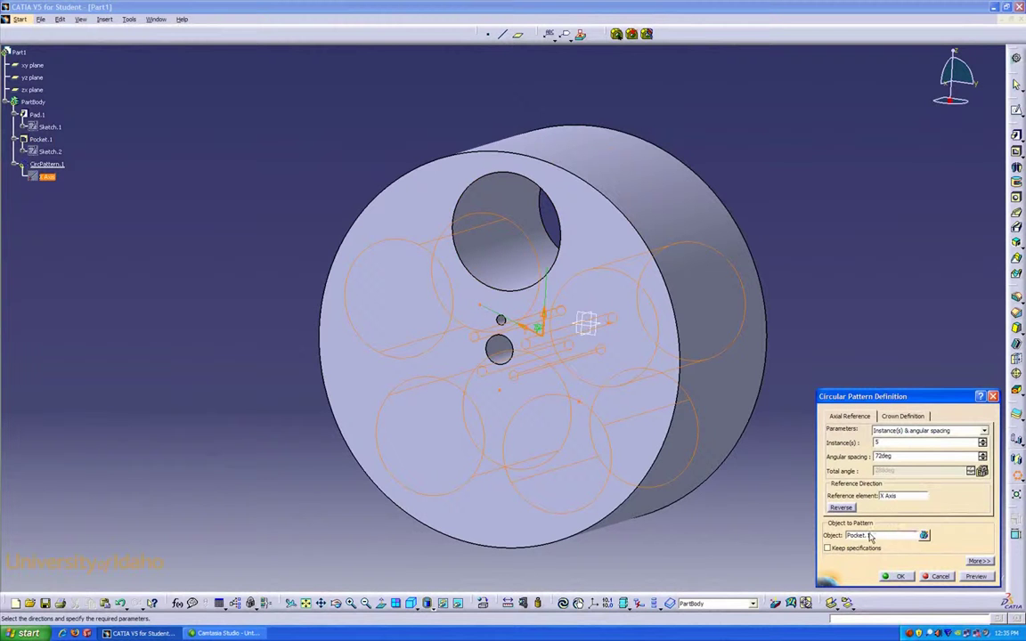
middle_click_drag(454, 404, 543, 390)
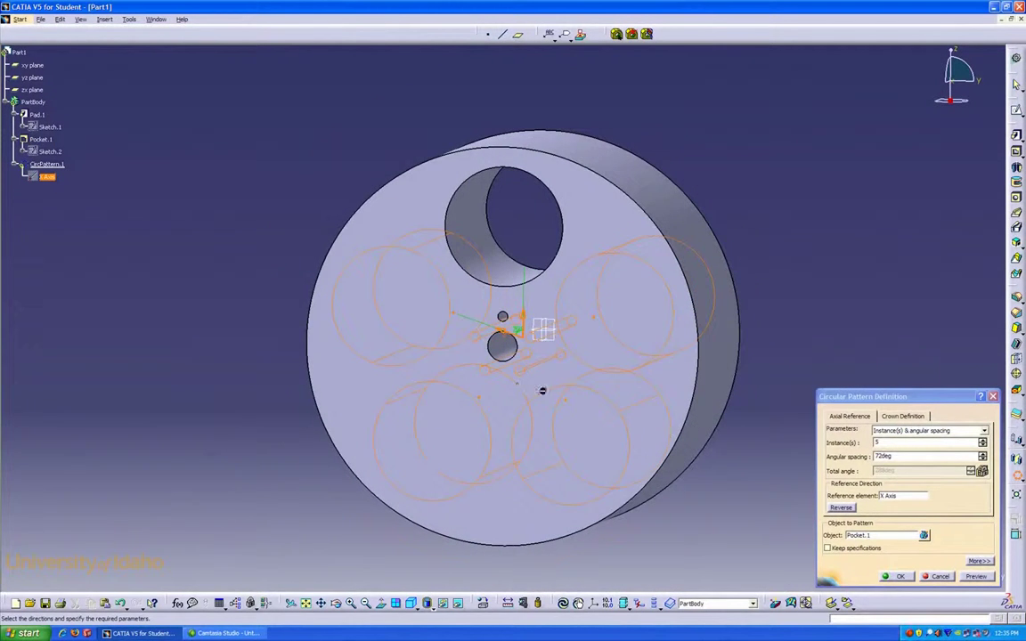
left_click(897, 576)
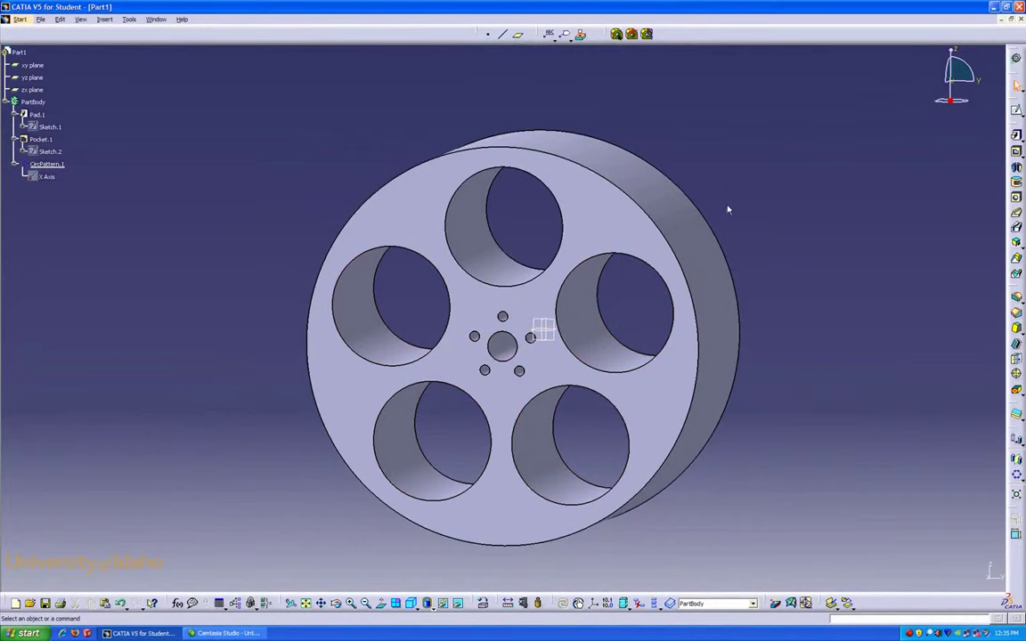
Step: Start a sketch on the side plane and draw a rectangle from the origin
middle_click_drag(728, 210, 680, 222)
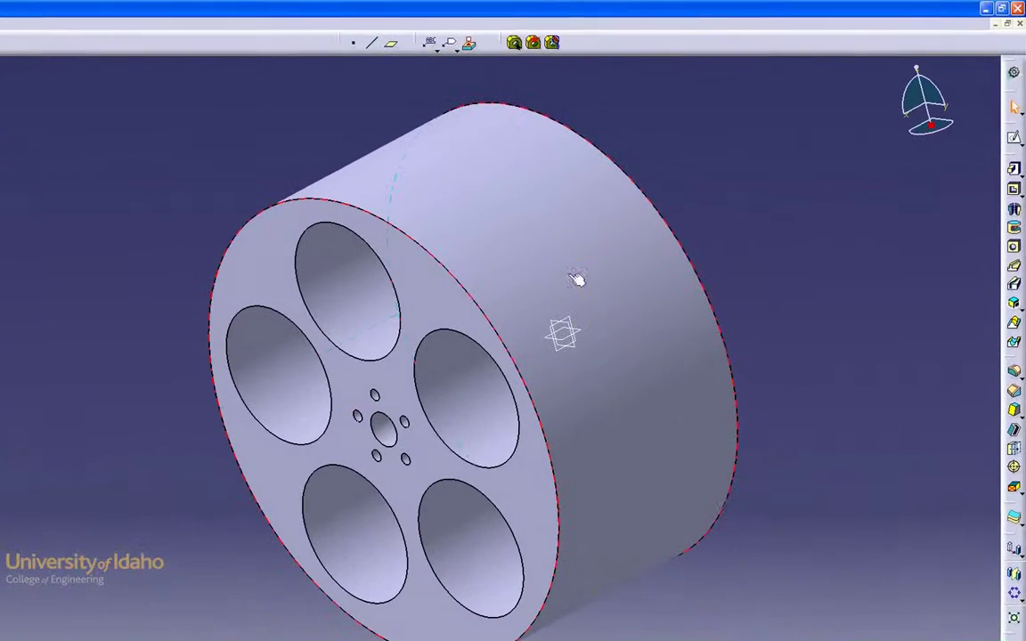
middle_click_drag(612, 356, 584, 342)
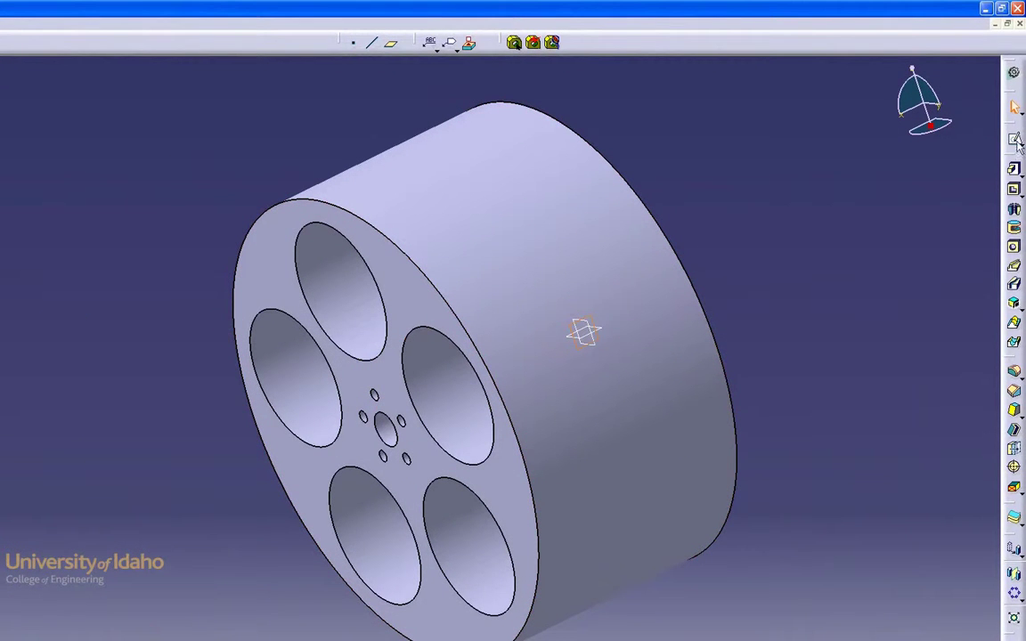
left_click(1014, 141)
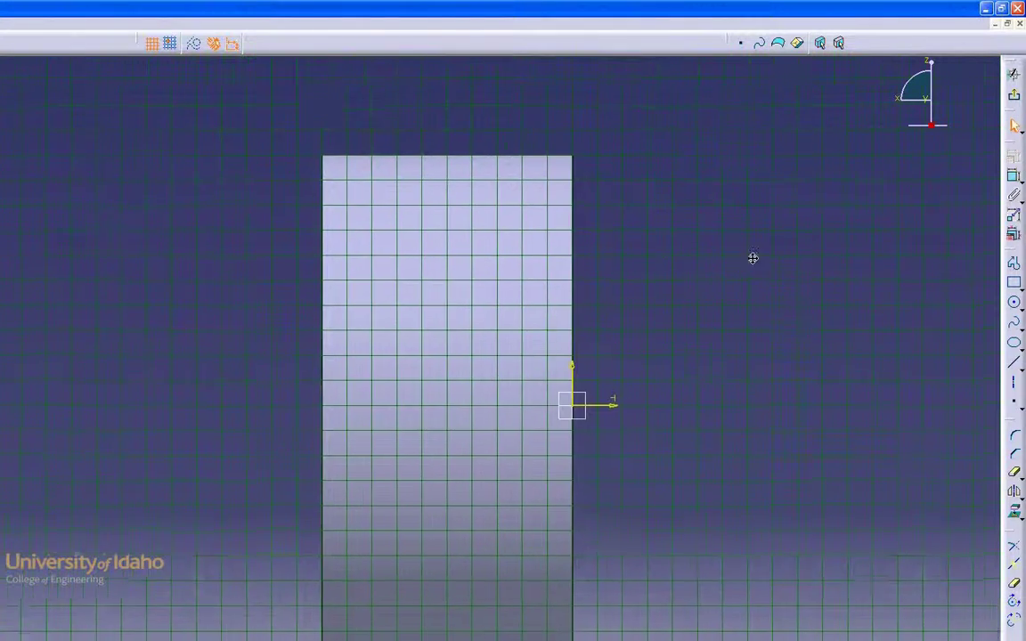
left_click(1014, 283)
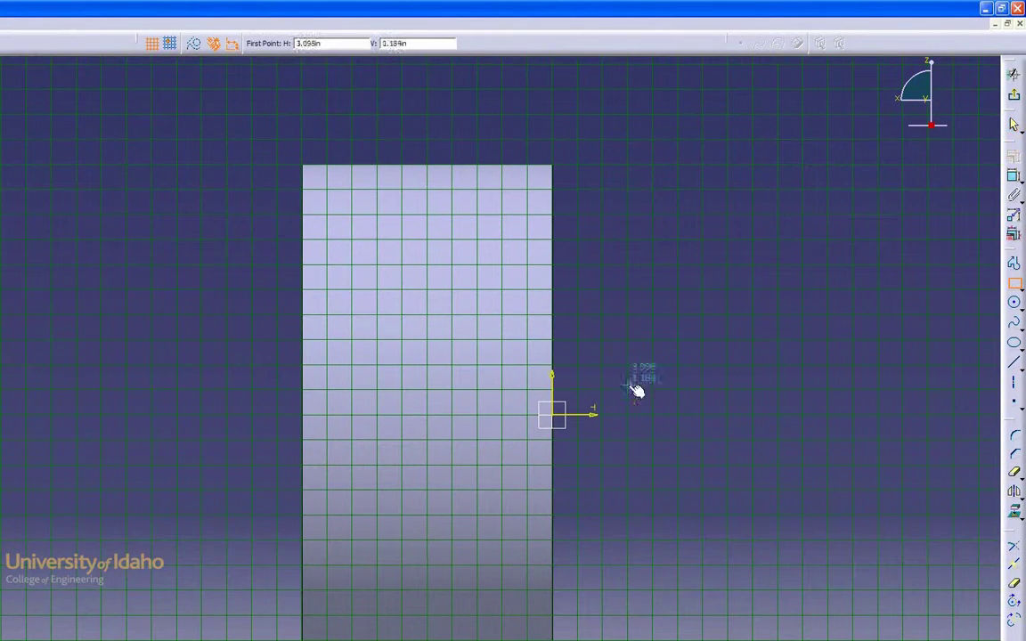
left_click(554, 414)
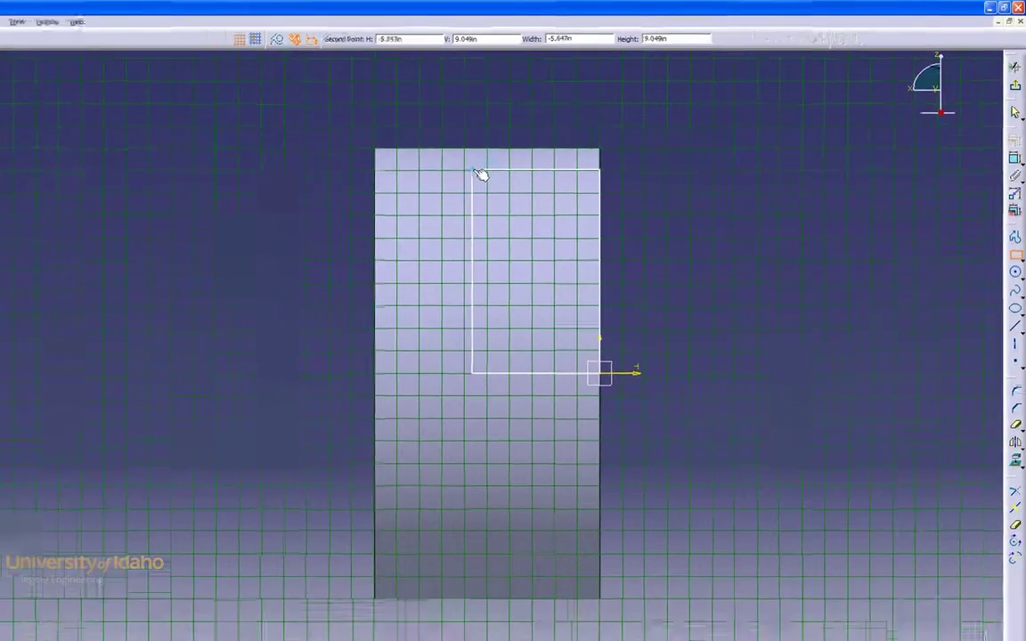
left_click(412, 189)
Step: Draw a large circle centred left of the part, crossing its profile
left_click(1016, 241)
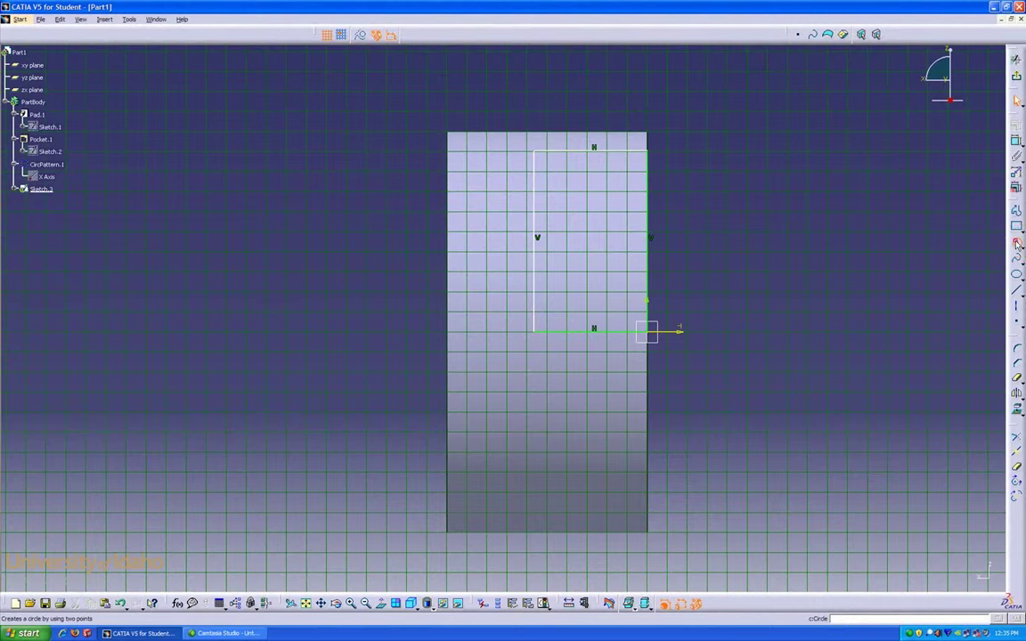
left_click(169, 332)
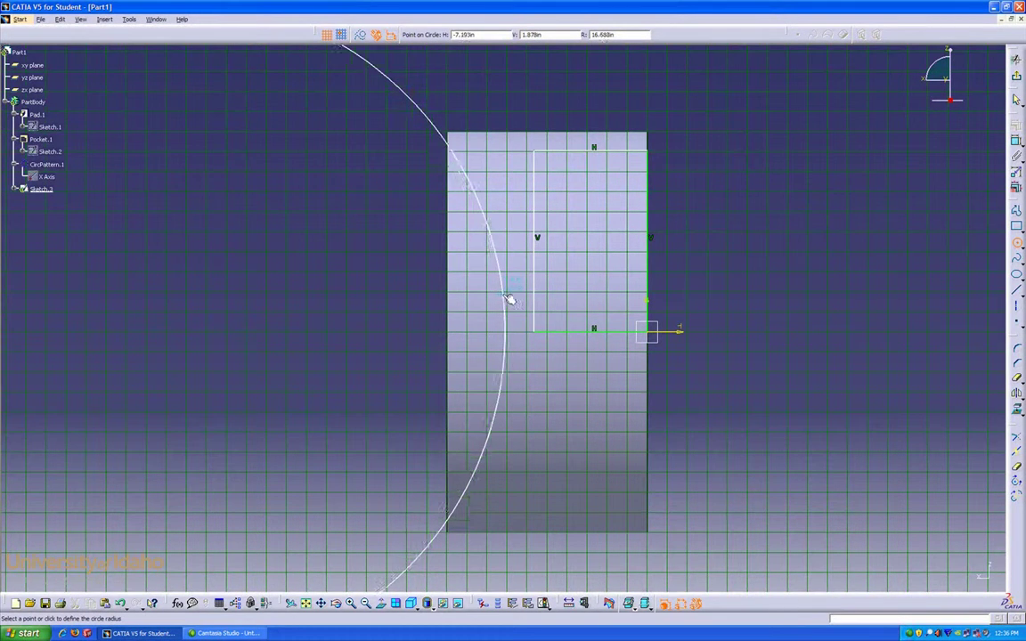
left_click(507, 297)
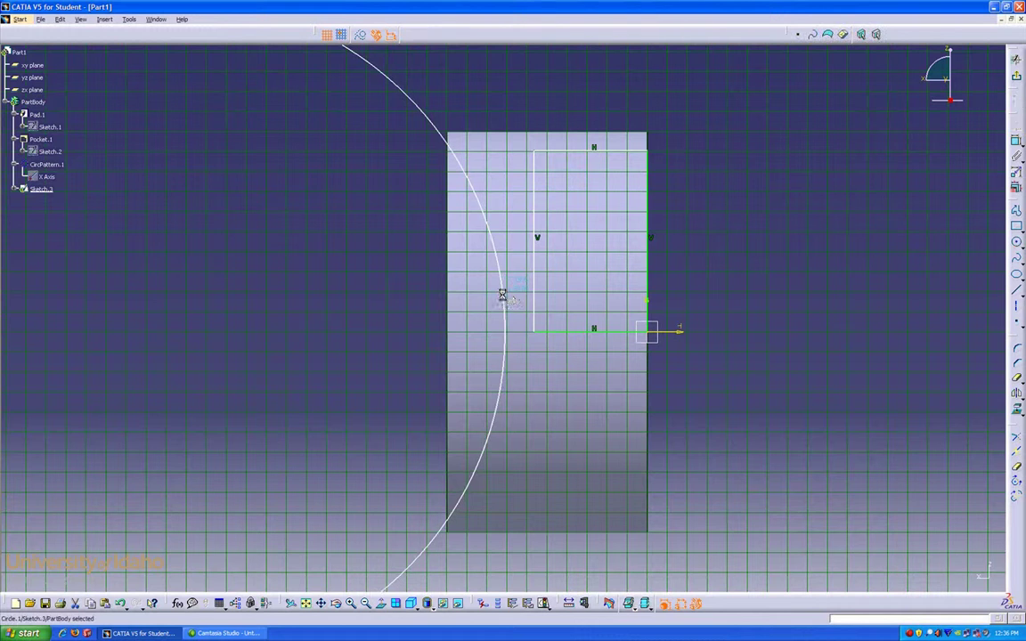
left_click(805, 273)
Step: Add horizontal and vertical profile lines, trim the circle to its inner arc, and exit
left_click(1016, 290)
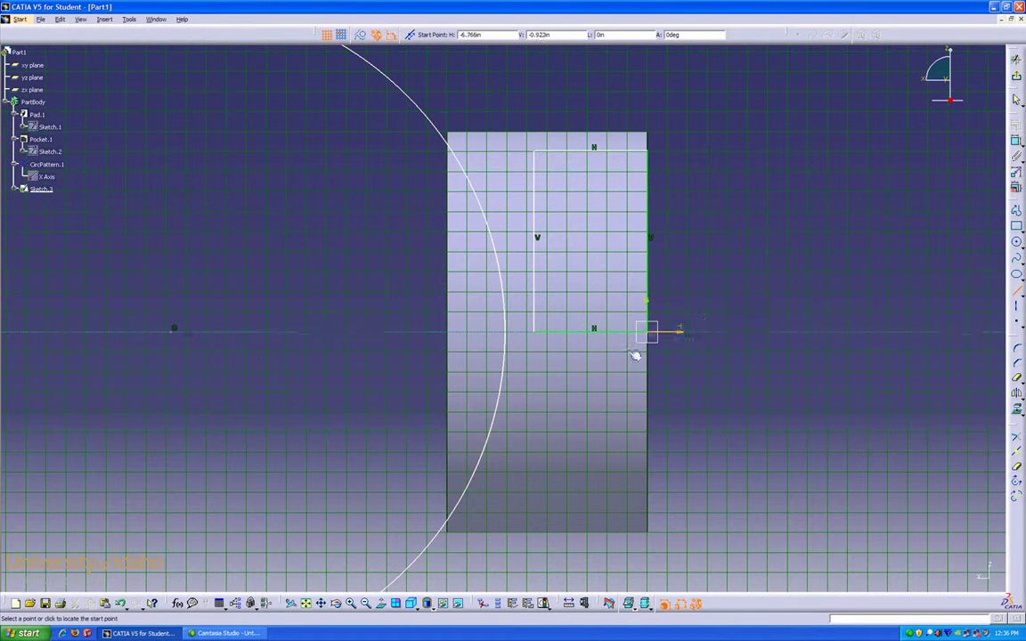
left_click(509, 334)
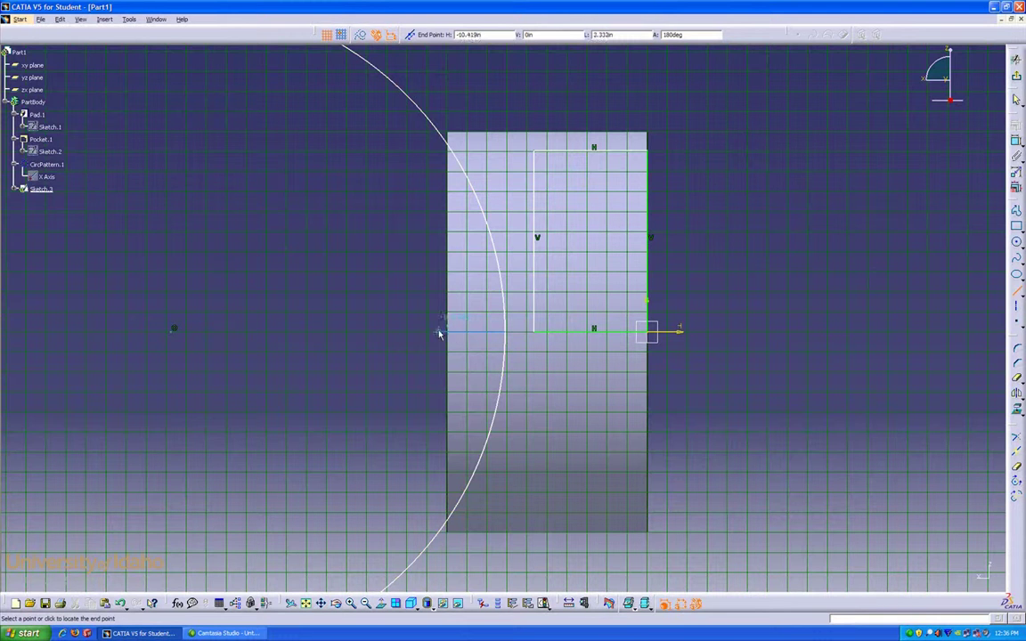
left_click(439, 332)
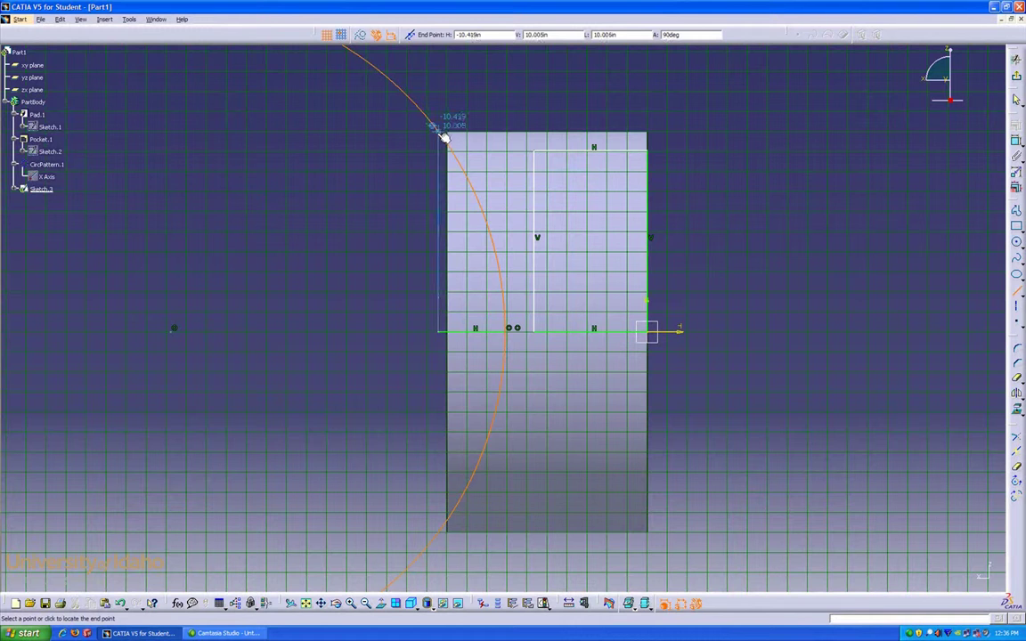
left_click(440, 130)
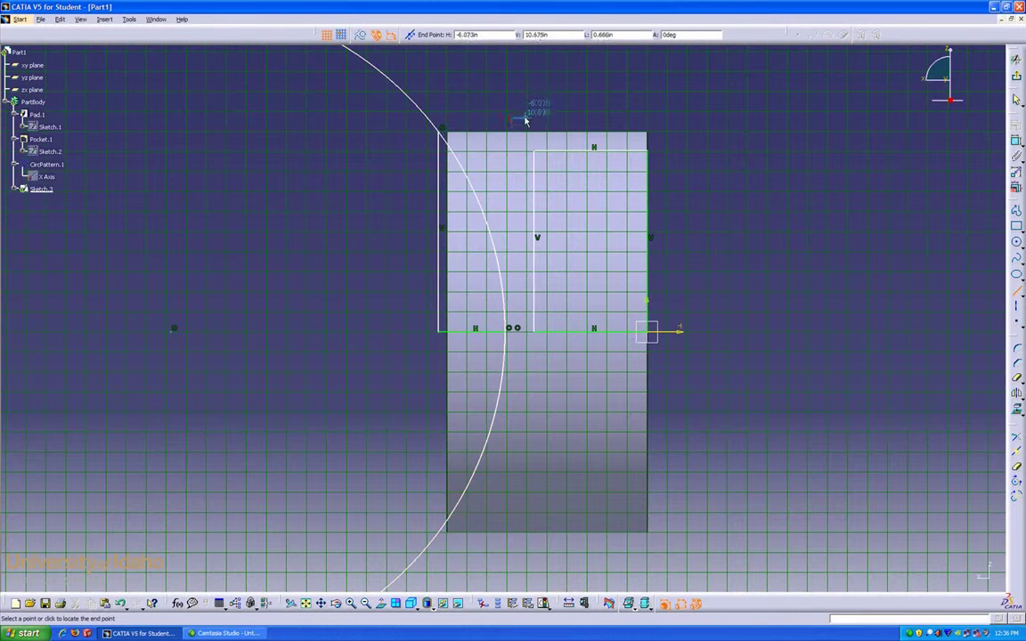
key("Escape")
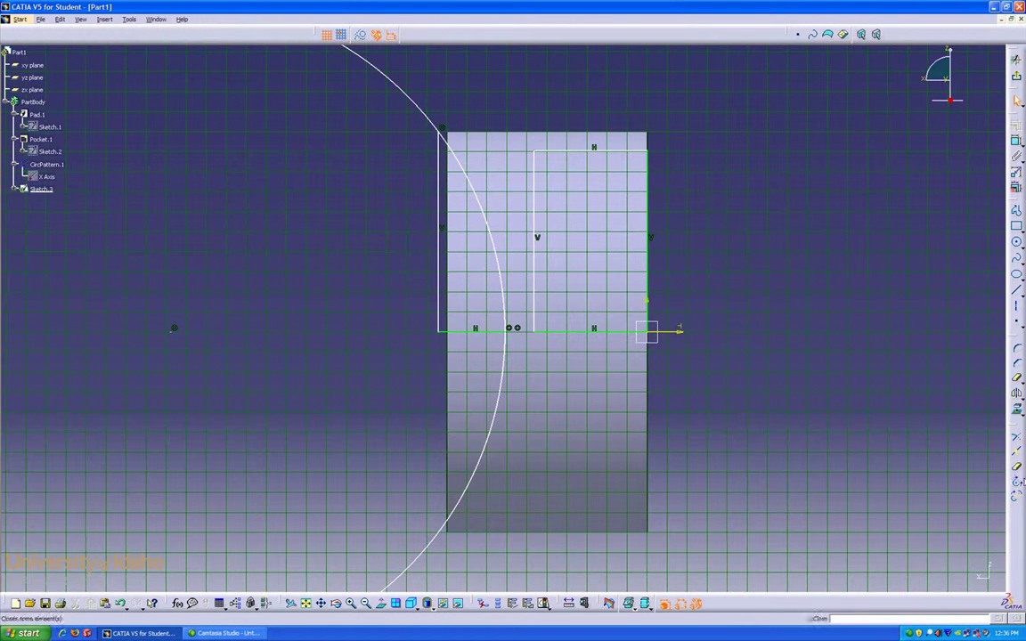
left_click(1016, 481)
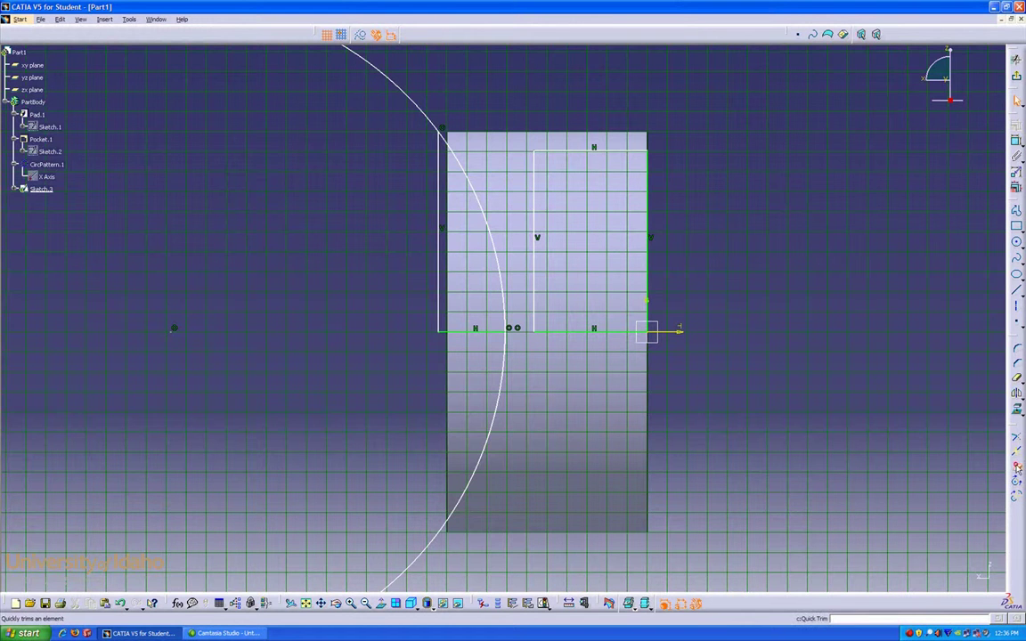
left_click(499, 429)
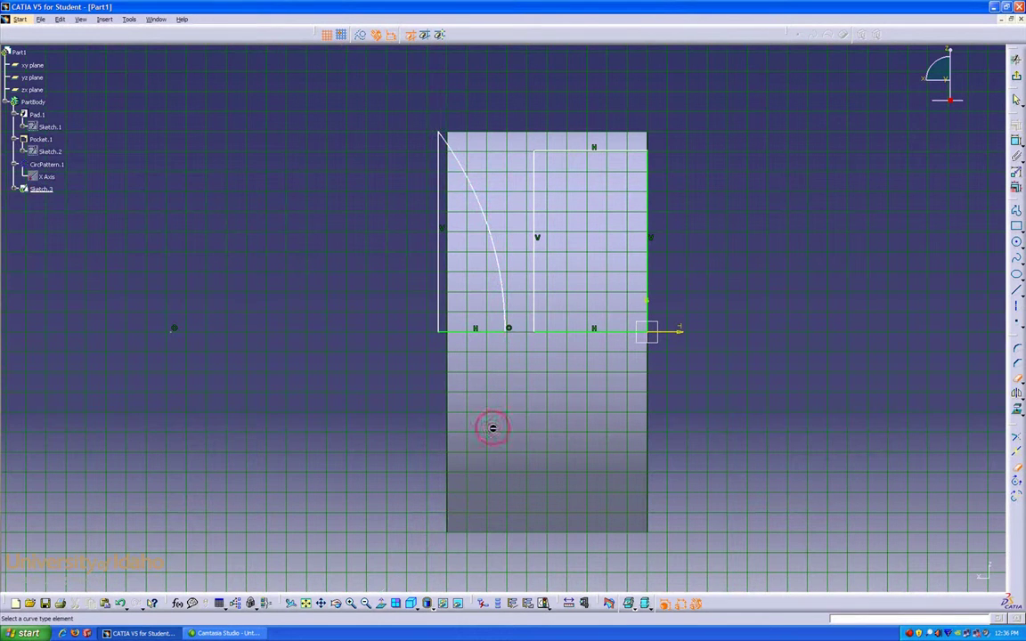
left_click(1017, 100)
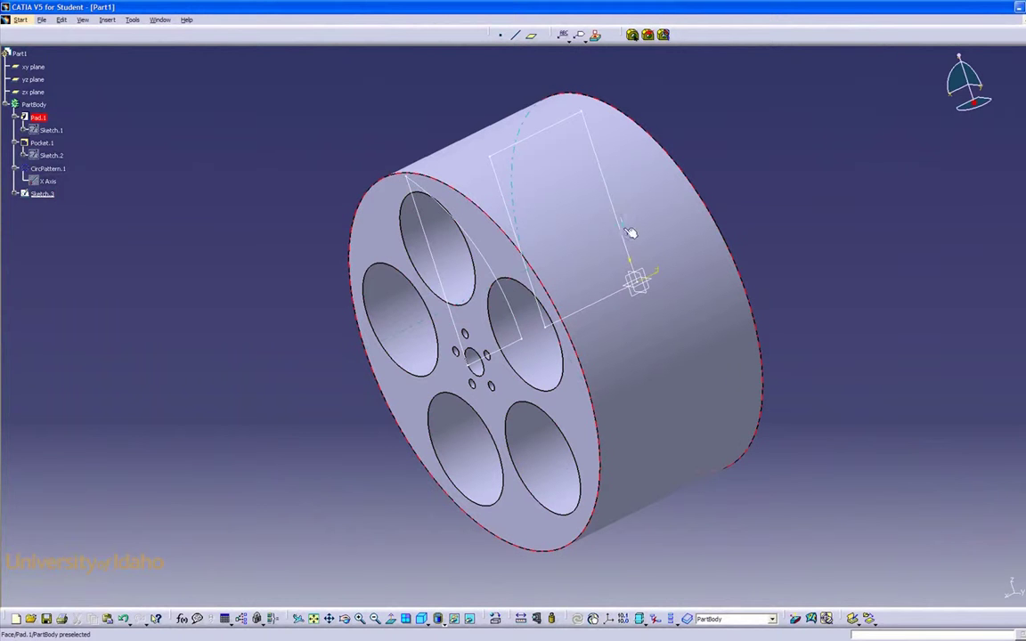
Step: Groove Sketch.3 a full 360deg about the X Axis to recess the front face
left_click(596, 234)
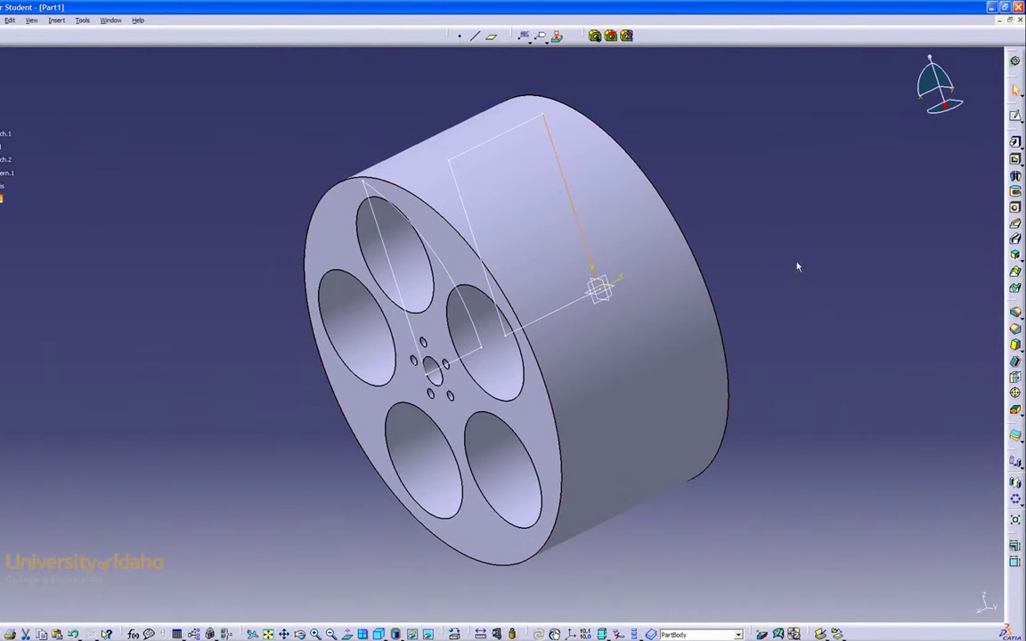
left_click(1015, 193)
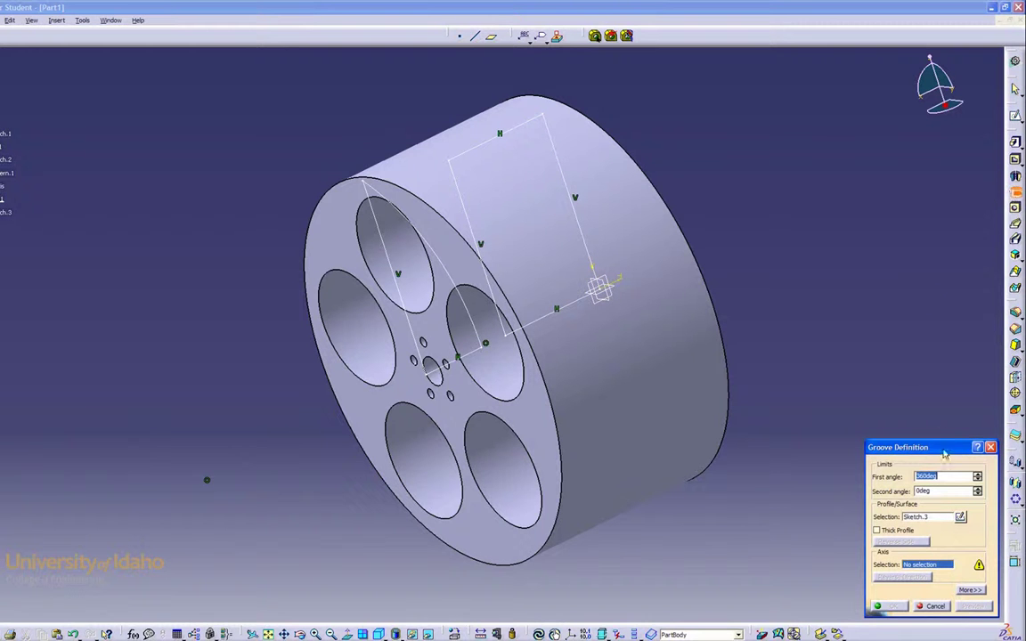
right_click(928, 573)
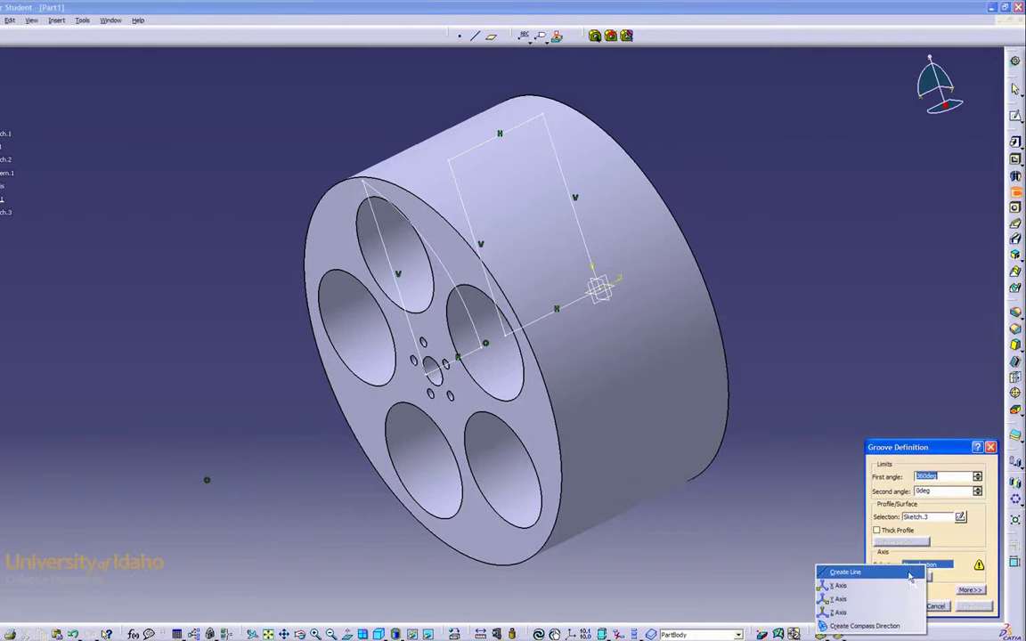
left_click(904, 583)
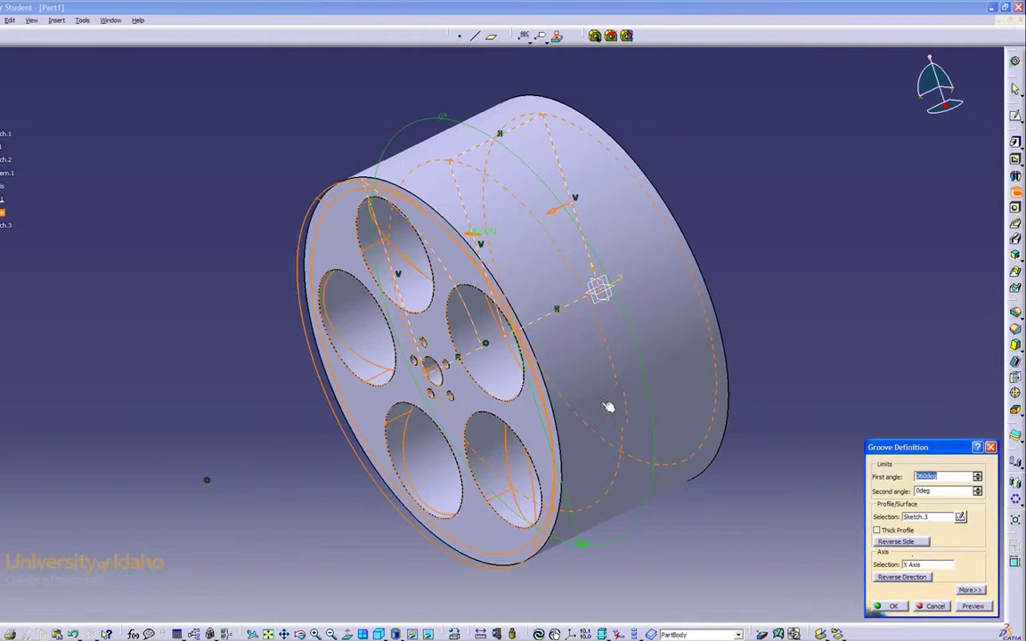
middle_click_drag(608, 407, 579, 361)
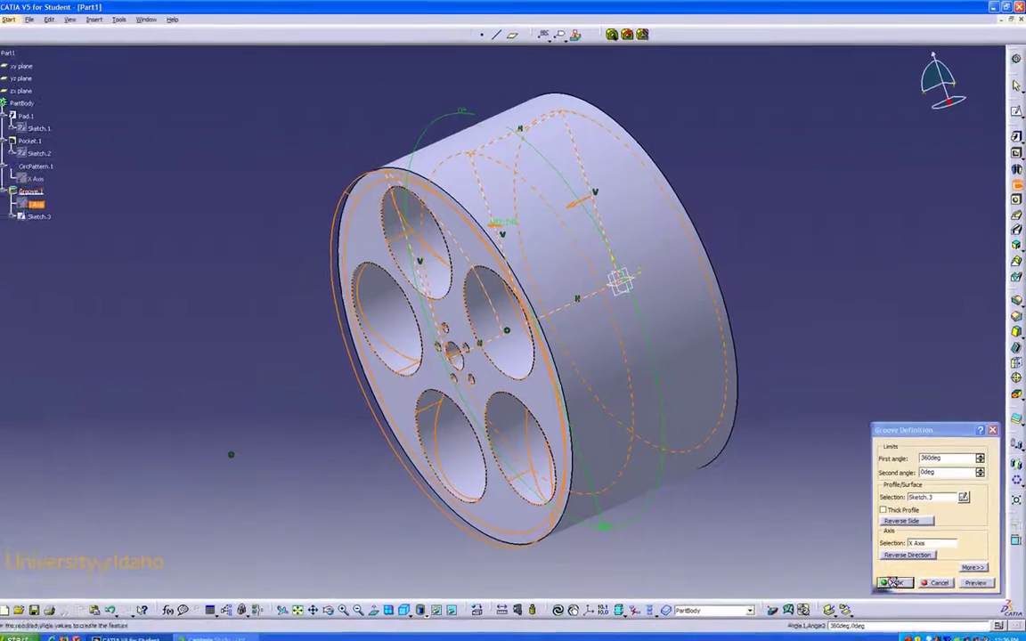
left_click(893, 583)
middle_click_drag(436, 441, 349, 354)
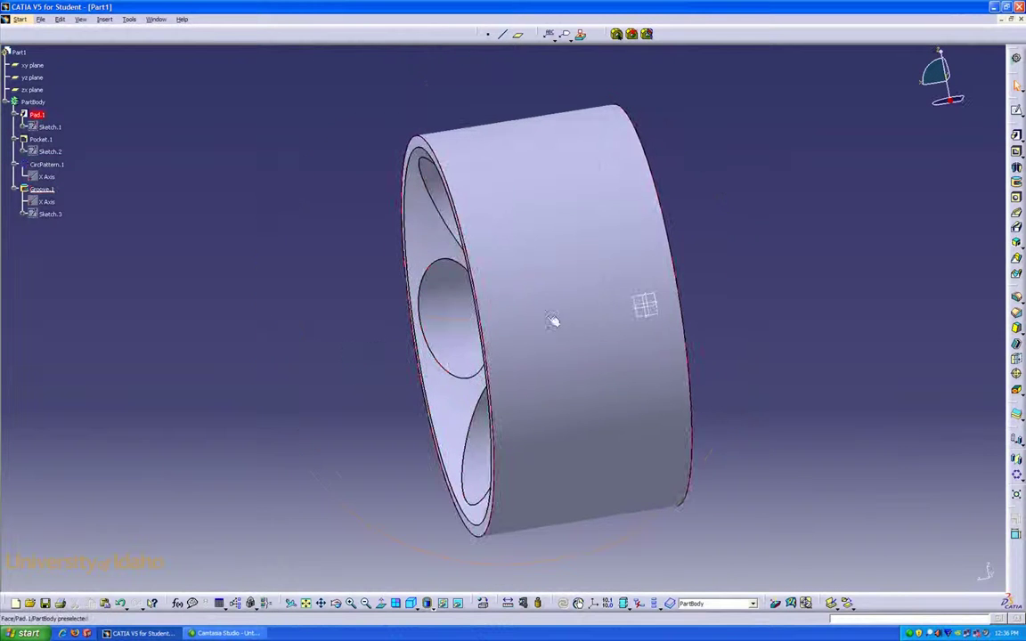
Step: Sketch on the zx plane, delete the horizontal line and make outline edges construction
middle_click_drag(552, 321, 645, 299)
left_click(648, 301)
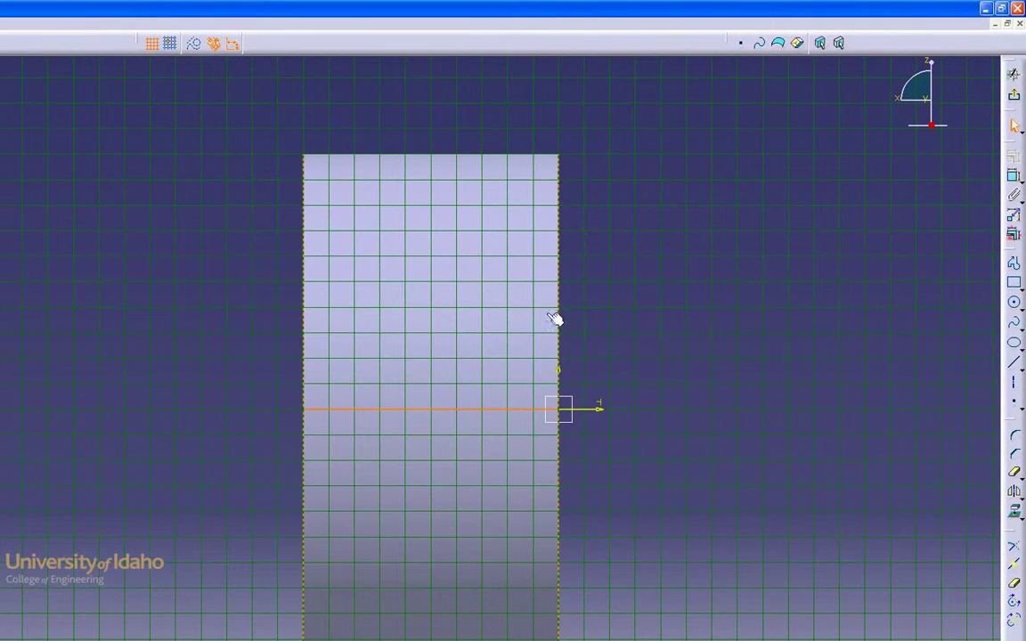
left_click(1015, 515)
left_click(193, 46)
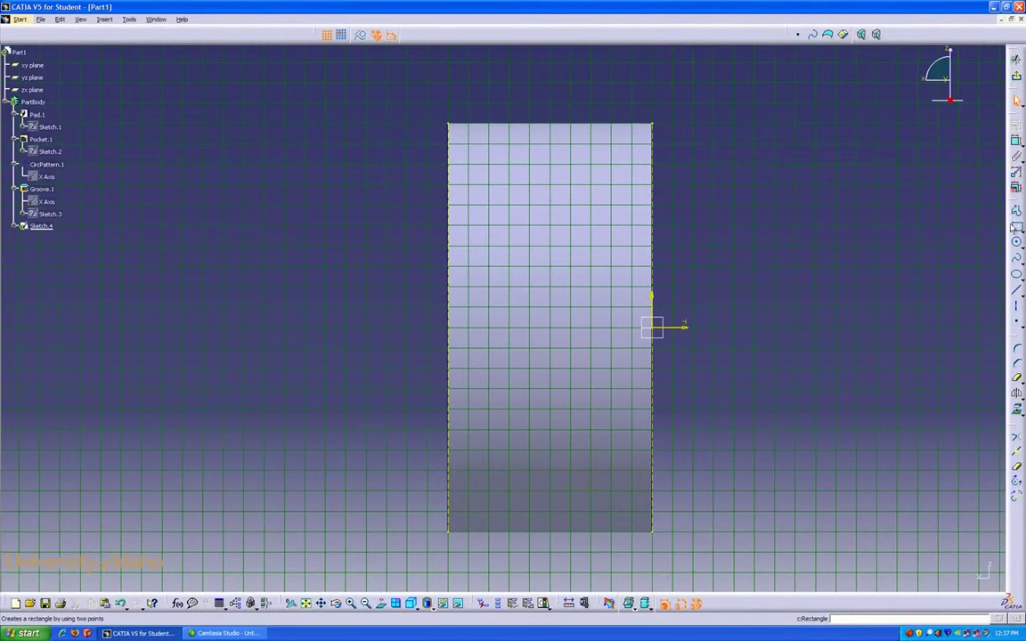
Step: Draw two small rectangles at the profile's top-left and top-right corners
left_click(1016, 227)
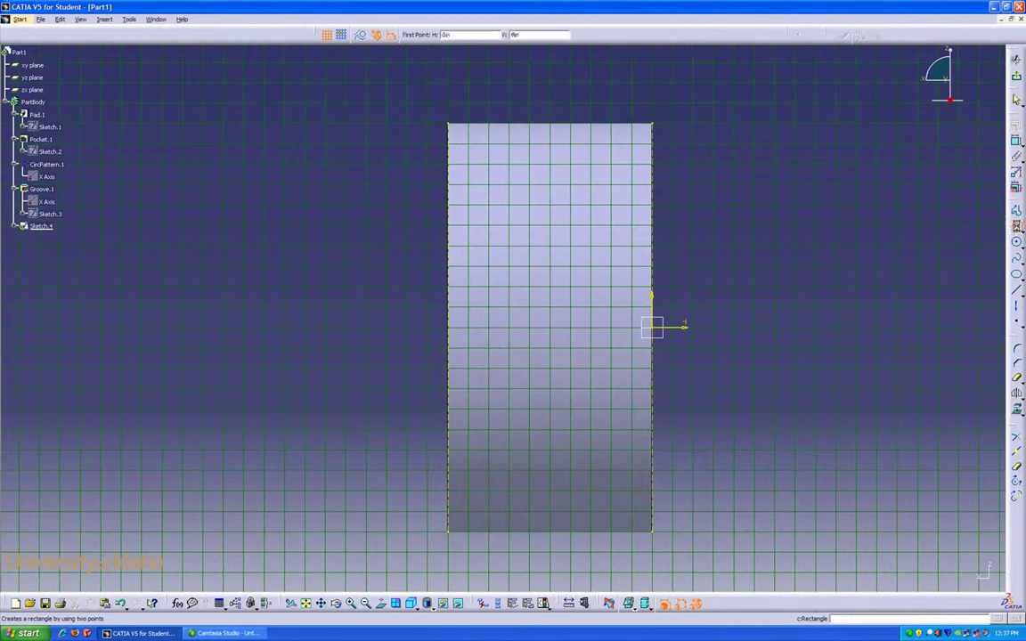
left_click(453, 122)
left_click(482, 112)
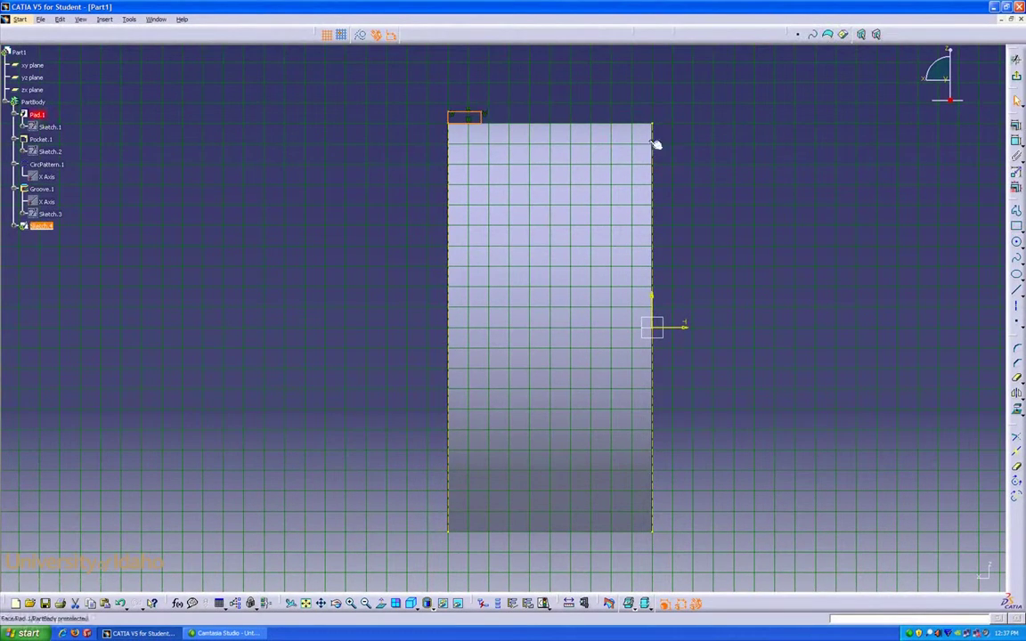
left_click(1016, 227)
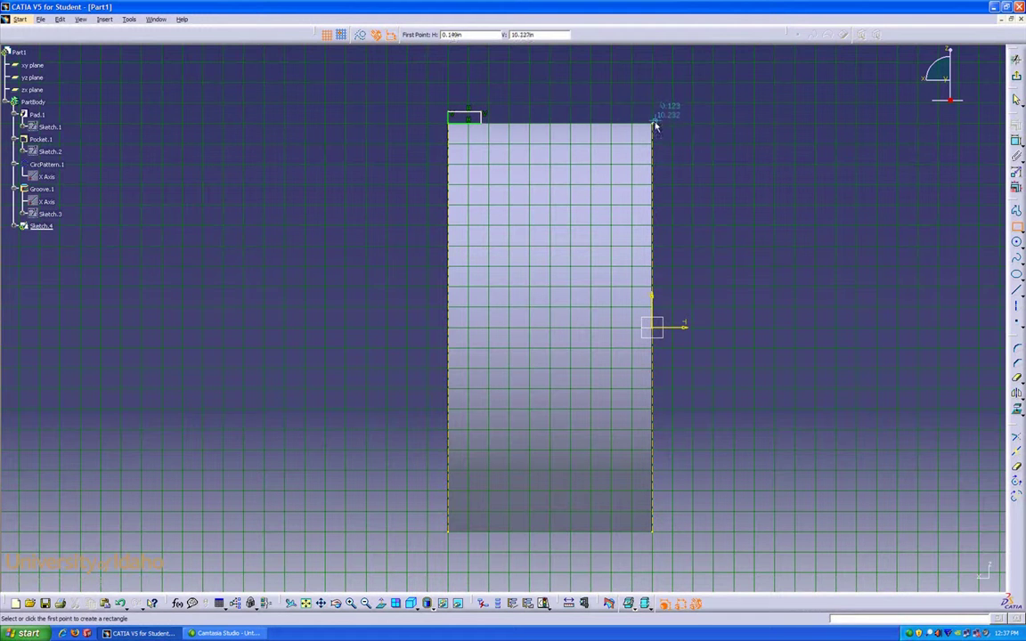
left_click(653, 123)
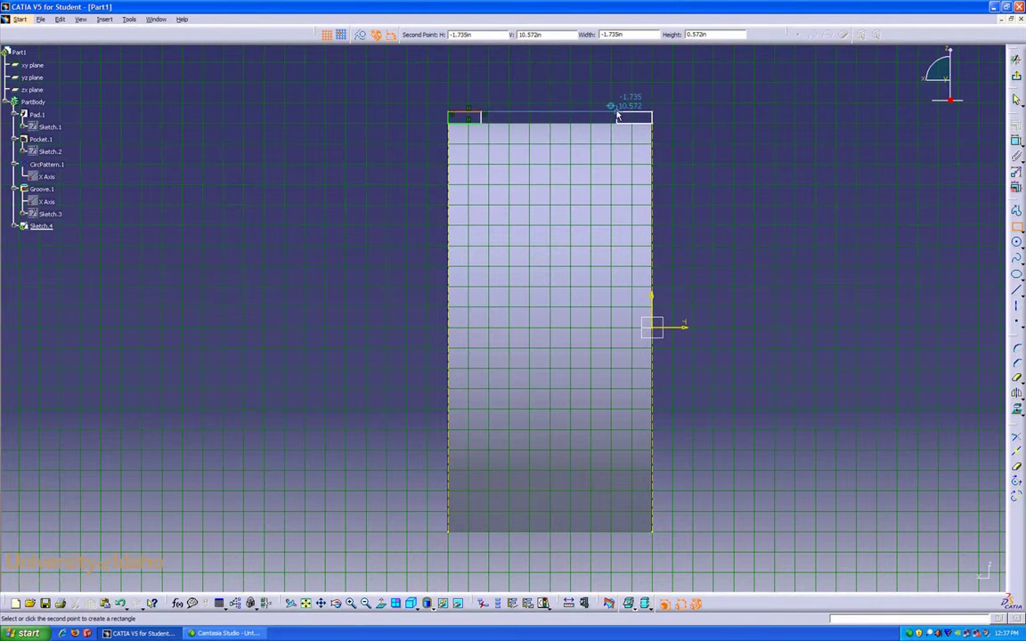
left_click(618, 113)
Step: Constrain the widths of both corner rectangles to 1.5
left_click(1016, 143)
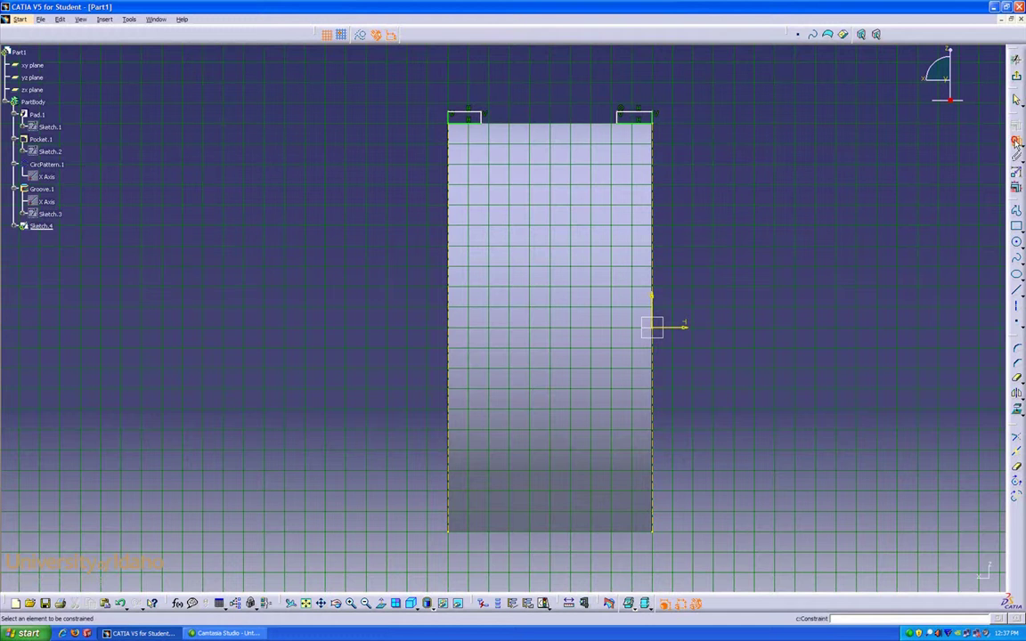
left_click(641, 112)
left_click(636, 94)
double_click(636, 93)
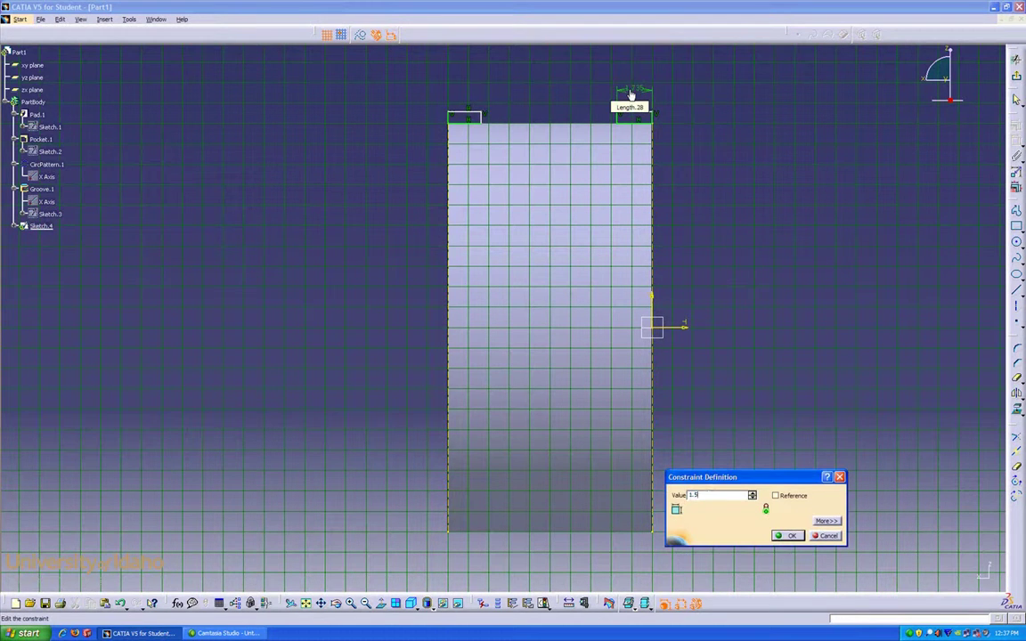
key("Return")
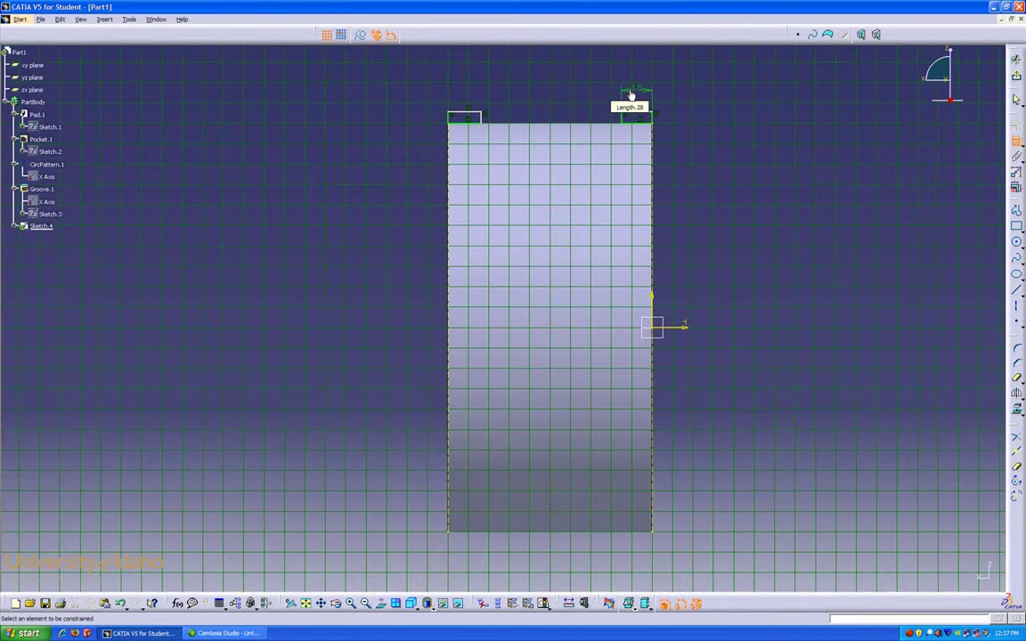
left_click(470, 114)
double_click(467, 96)
key("Return")
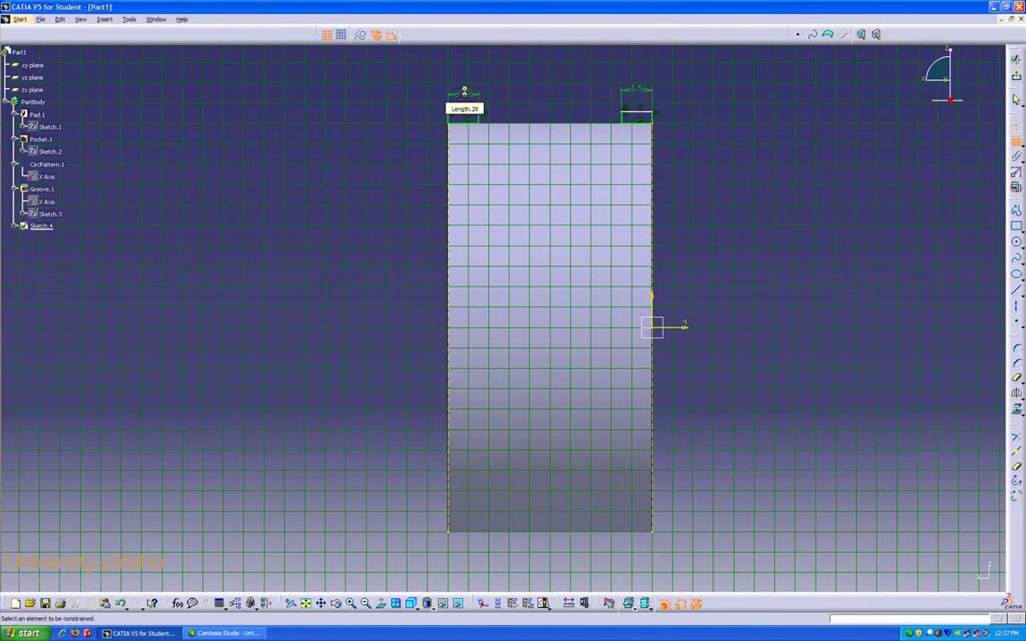
Step: Set the right rectangle's height to 0.35 and exit the sketch
left_click(671, 122)
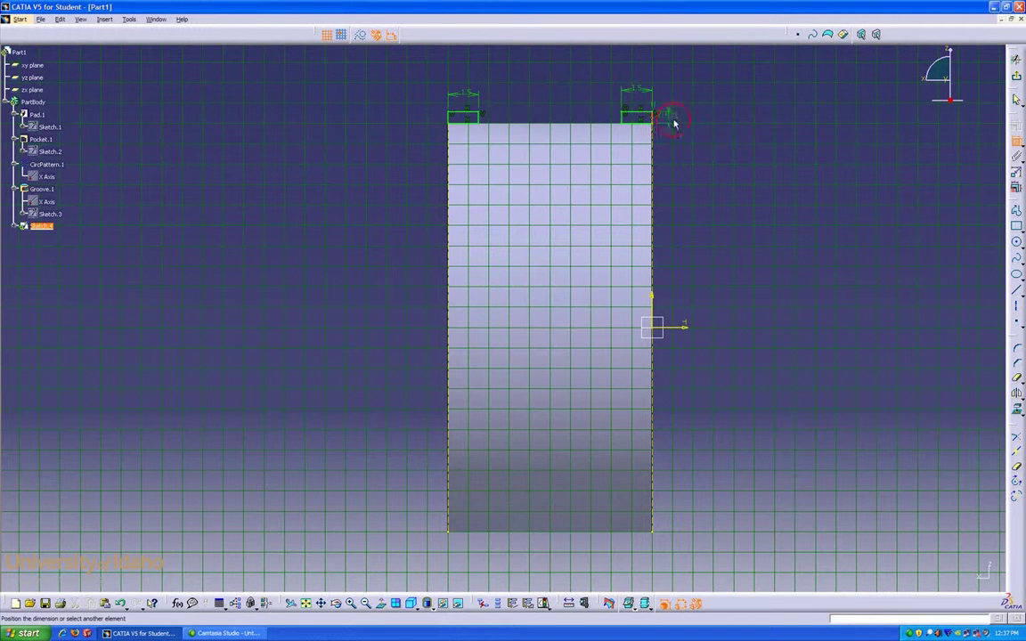
double_click(686, 141)
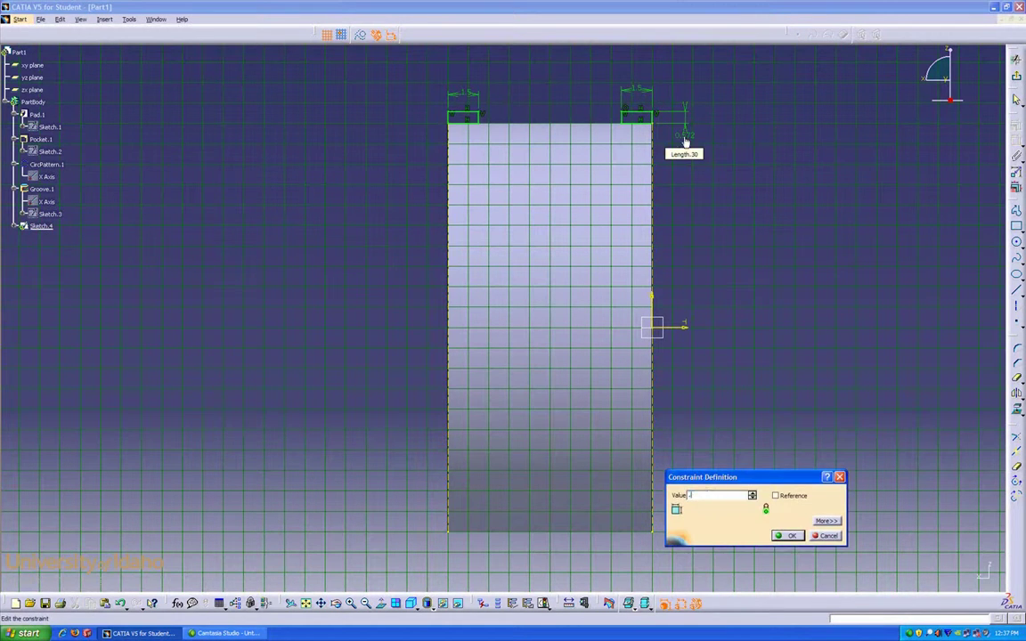
type("0.35")
key("Return")
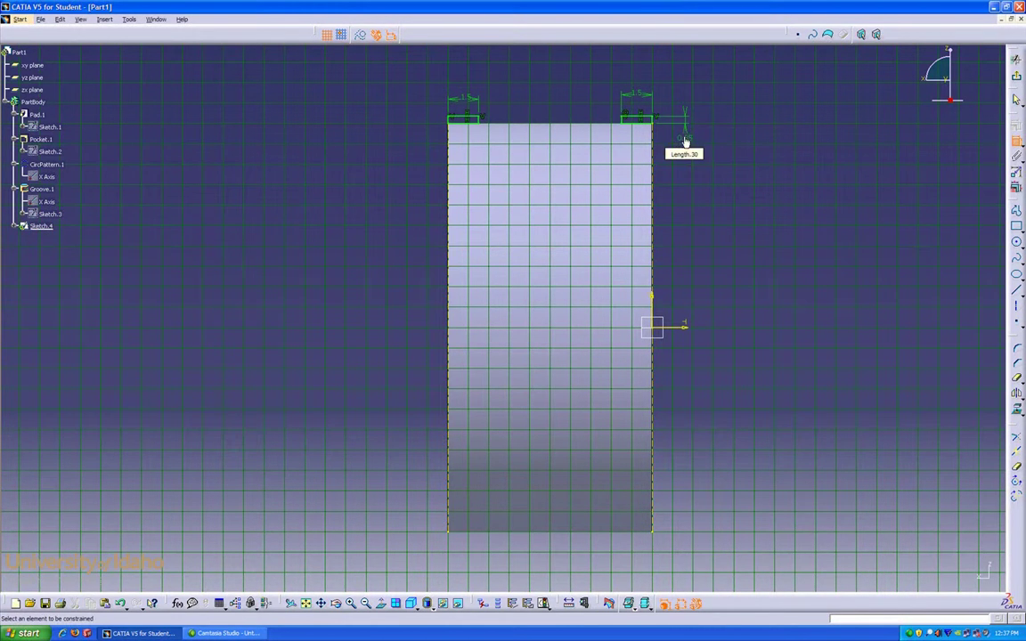
left_click(1019, 78)
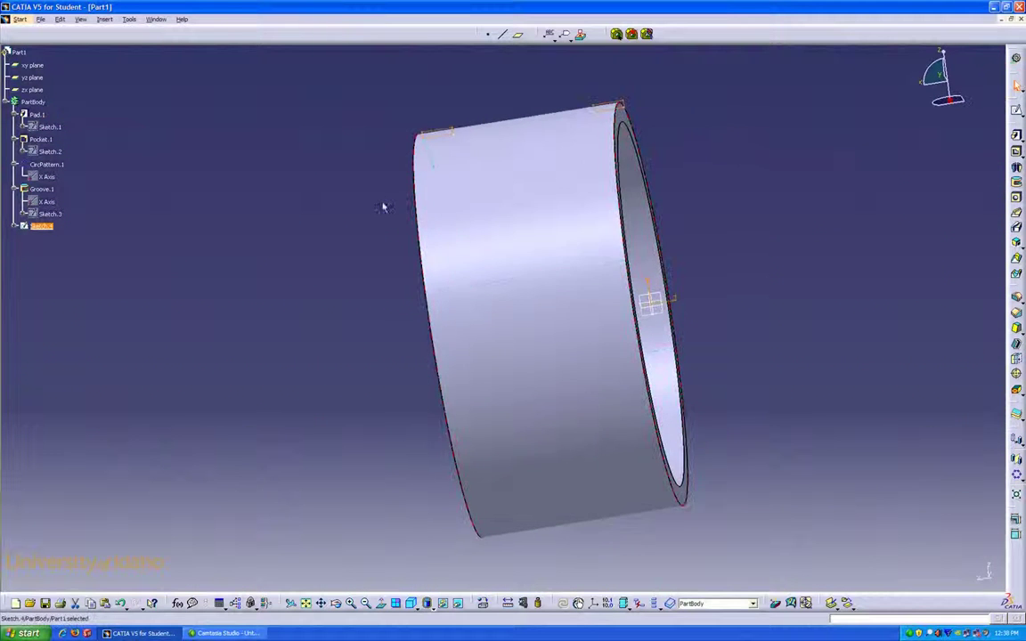
Step: Create Shaft.1 by revolving Sketch.4 360° about the X Axis
middle_click_drag(369, 196, 531, 248)
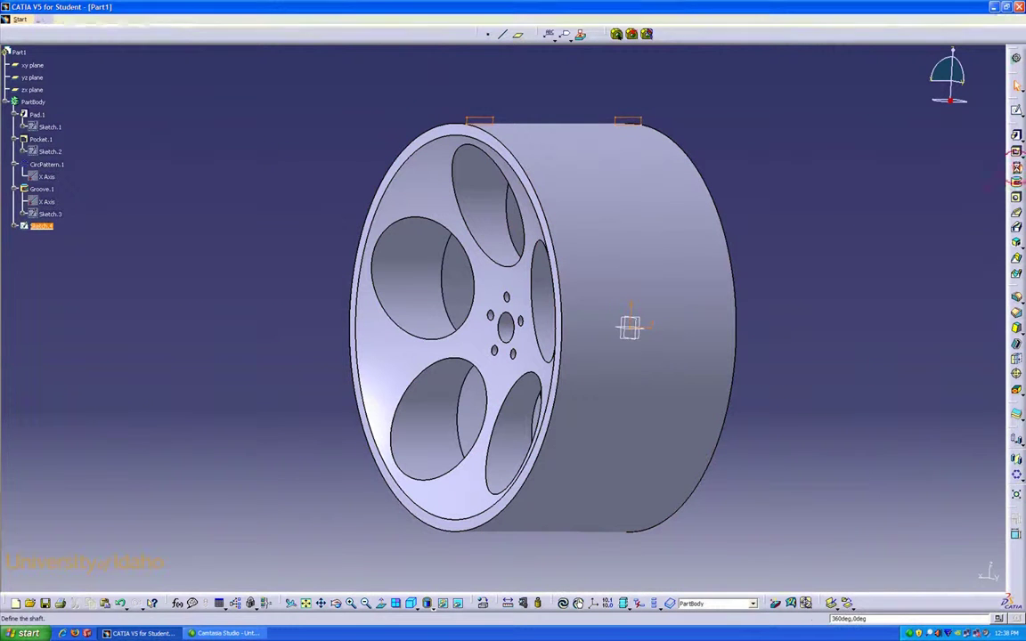
left_click(1016, 167)
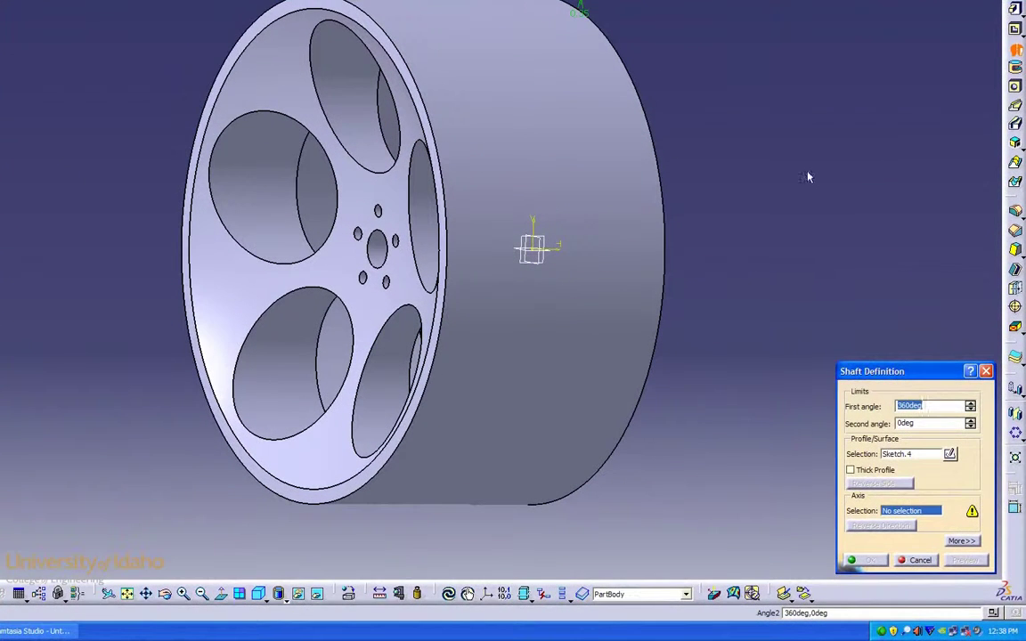
right_click(902, 514)
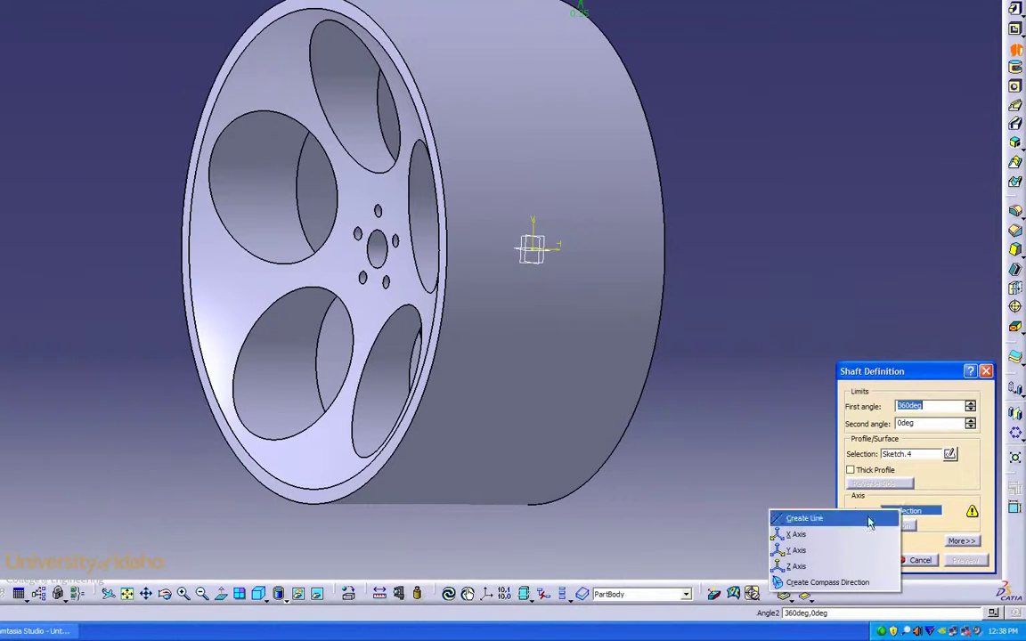
left_click(793, 531)
middle_click_drag(691, 262, 595, 162)
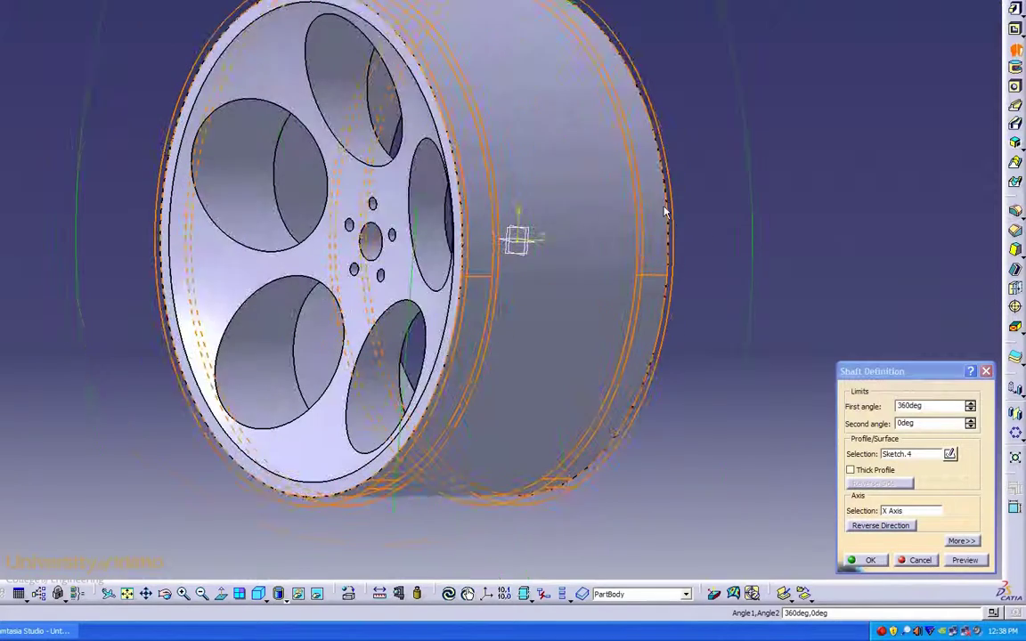
left_click(868, 560)
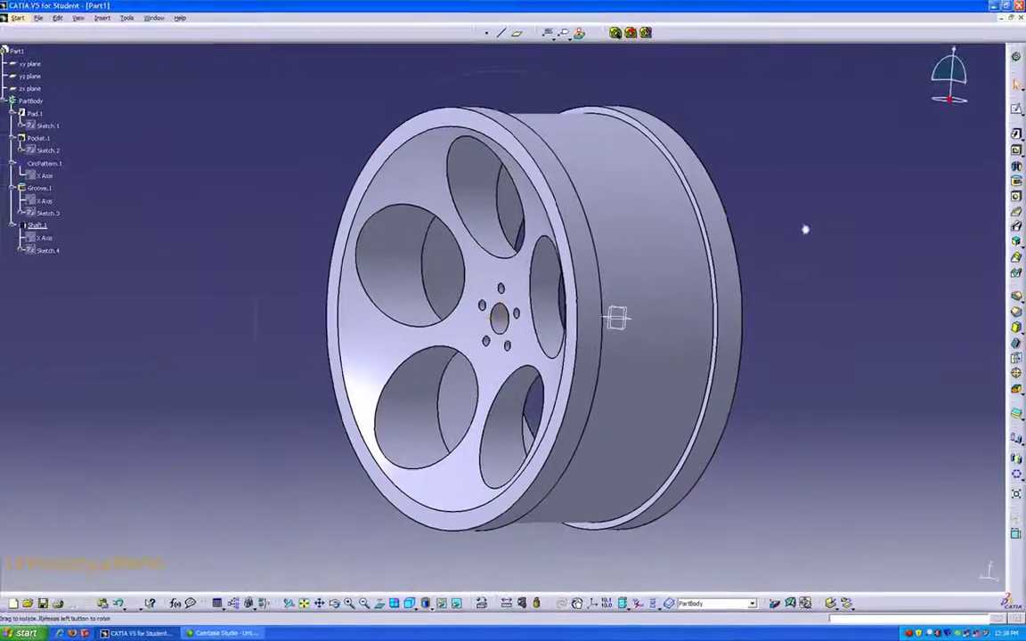
middle_click_drag(805, 230, 749, 234)
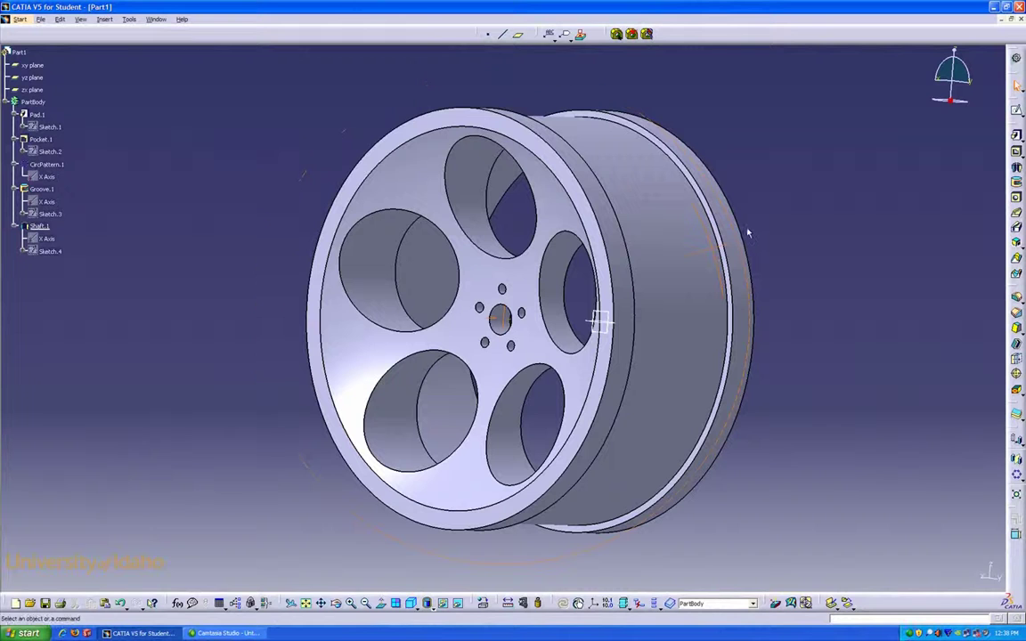